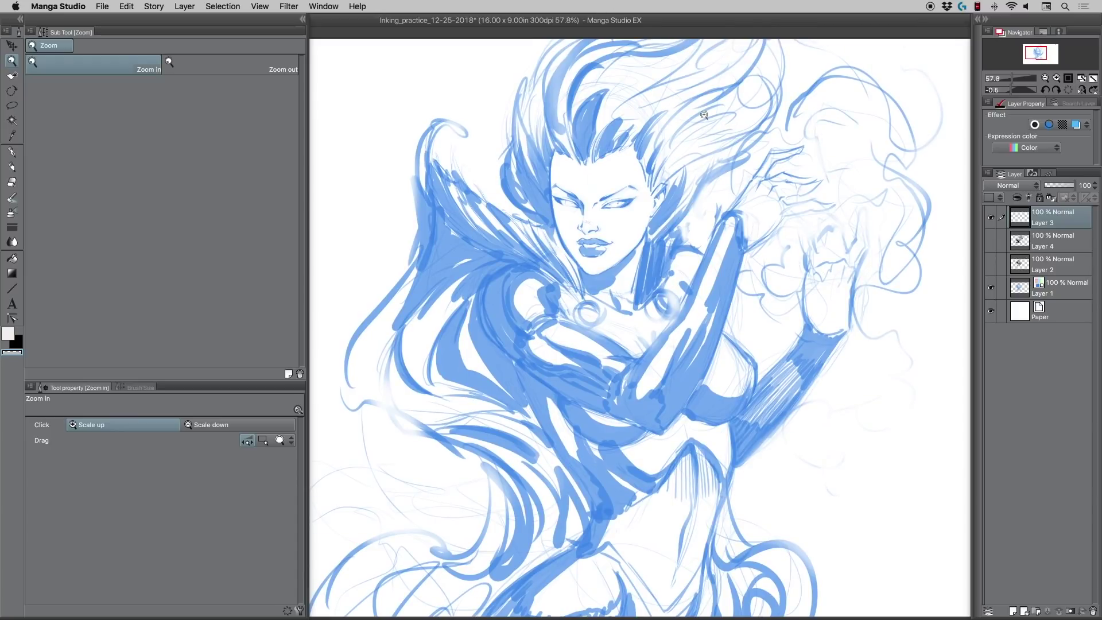
Show Layer 2 and Layer 4 to compare the inking stages with the blue pencil sketch
left_click(991, 244)
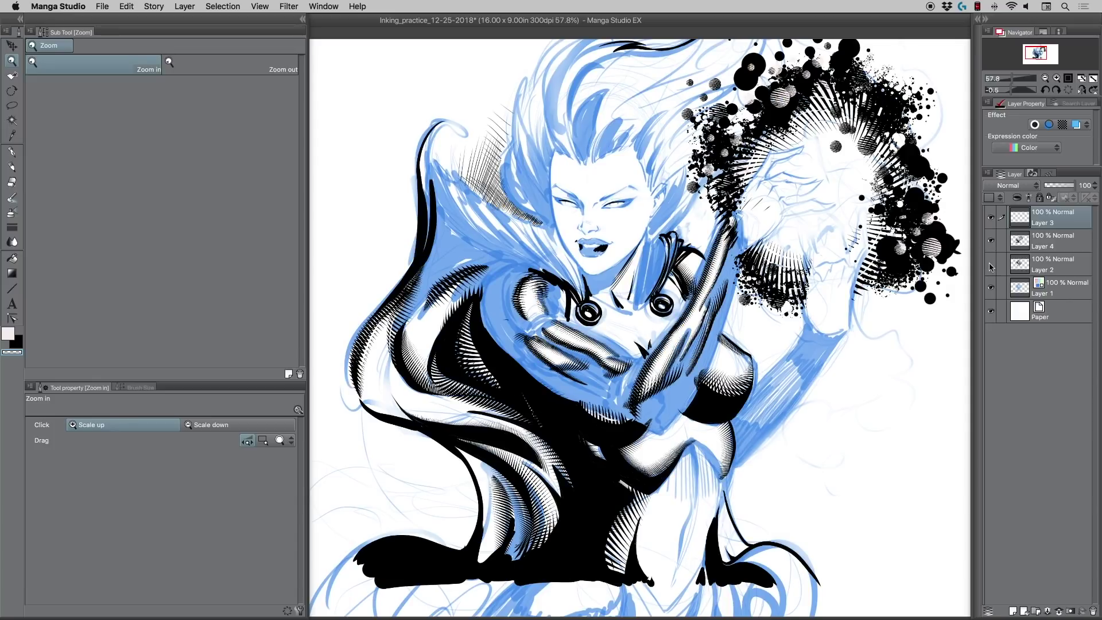
left_click(990, 265)
left_click(990, 242)
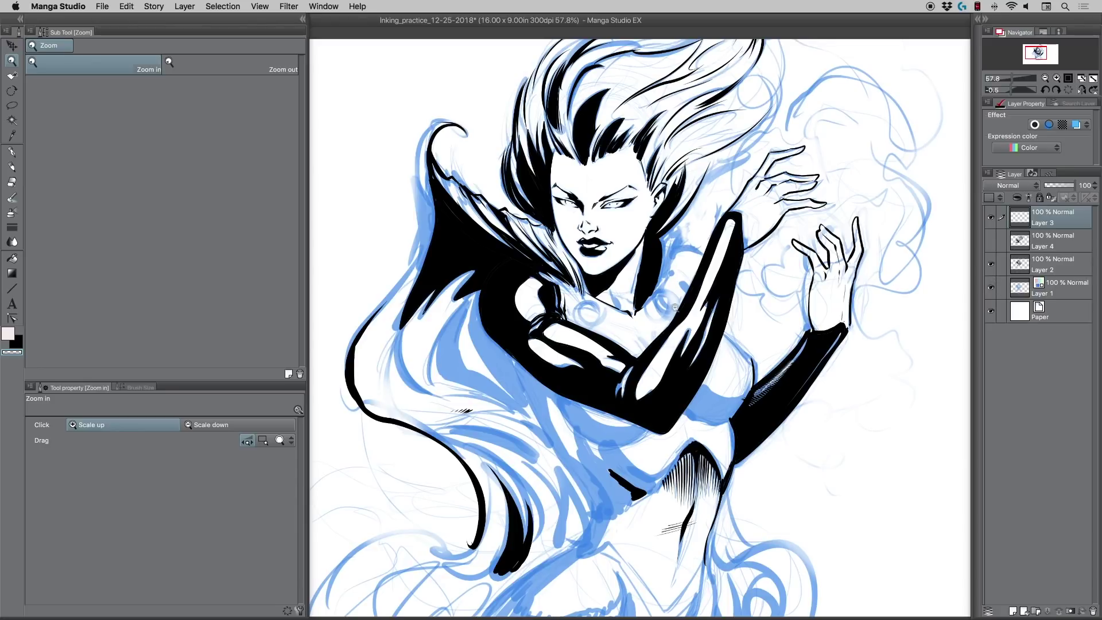
left_click(990, 241)
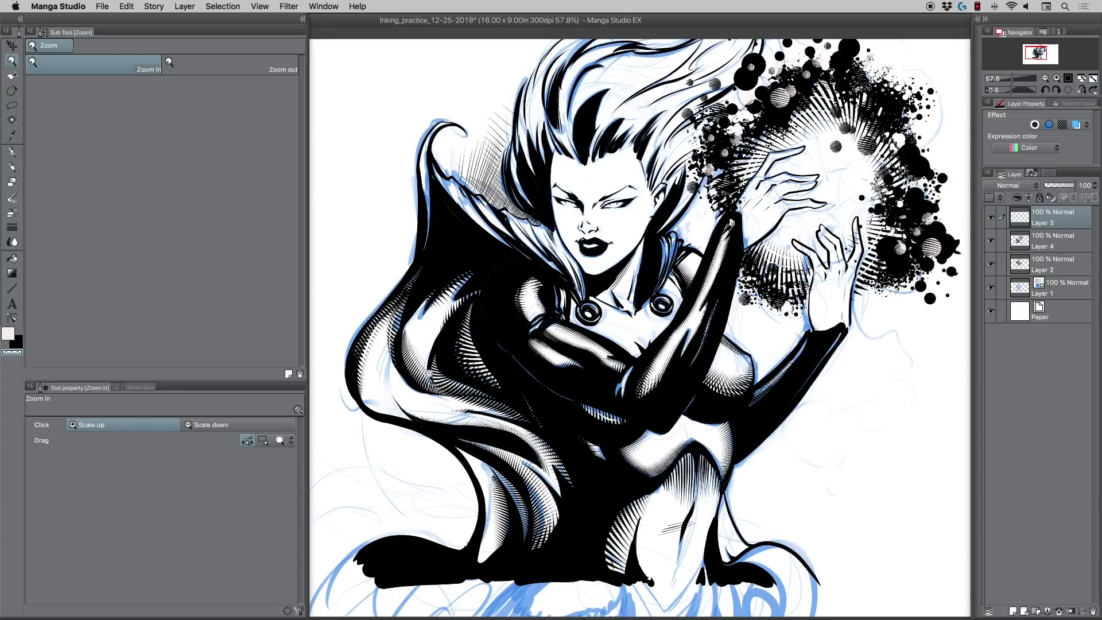
Examine the hatching on the cape folds, arm and torso at closer and wider views
left_click_drag(436, 388, 454, 387)
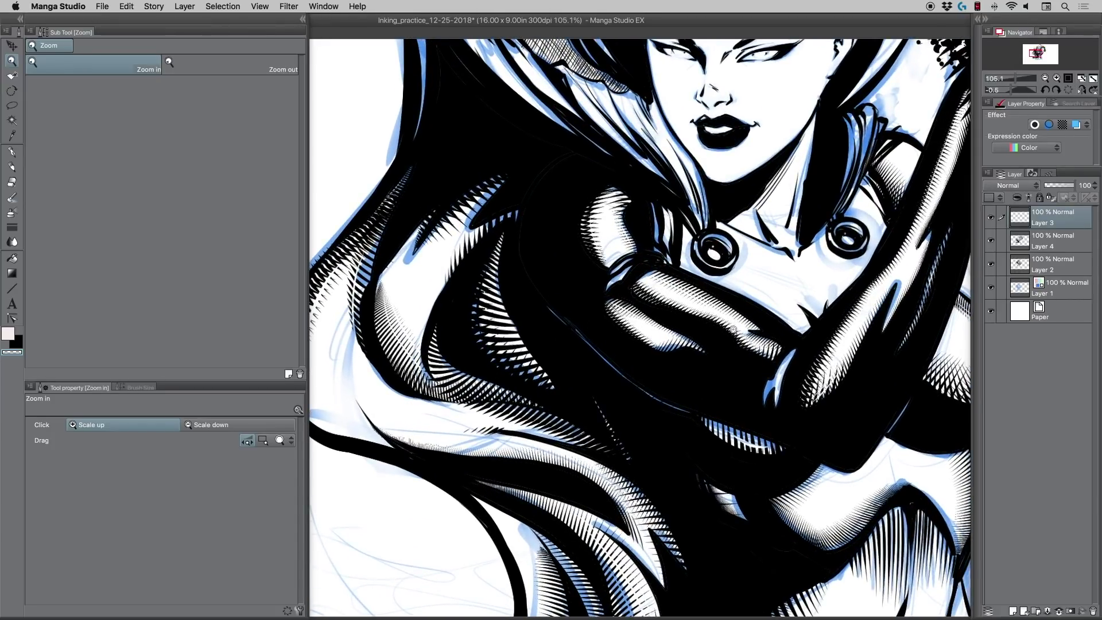
left_click_drag(650, 343, 634, 345)
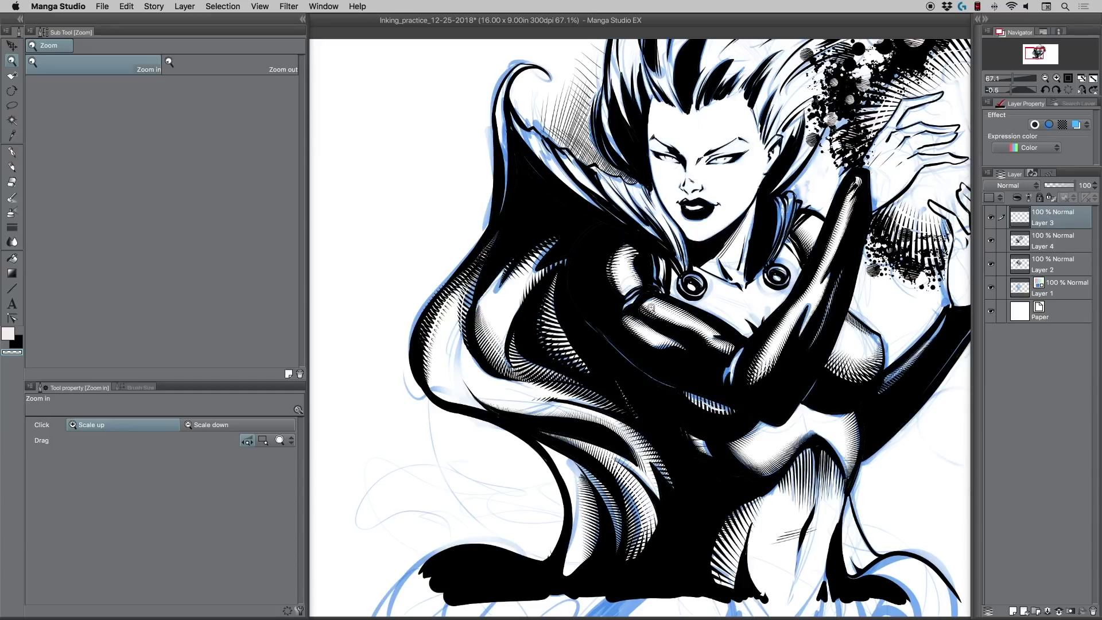
mouse_move(651, 308)
left_mouse_down()
mouse_move(652, 330)
mouse_move(665, 322)
mouse_move(652, 327)
left_mouse_up()
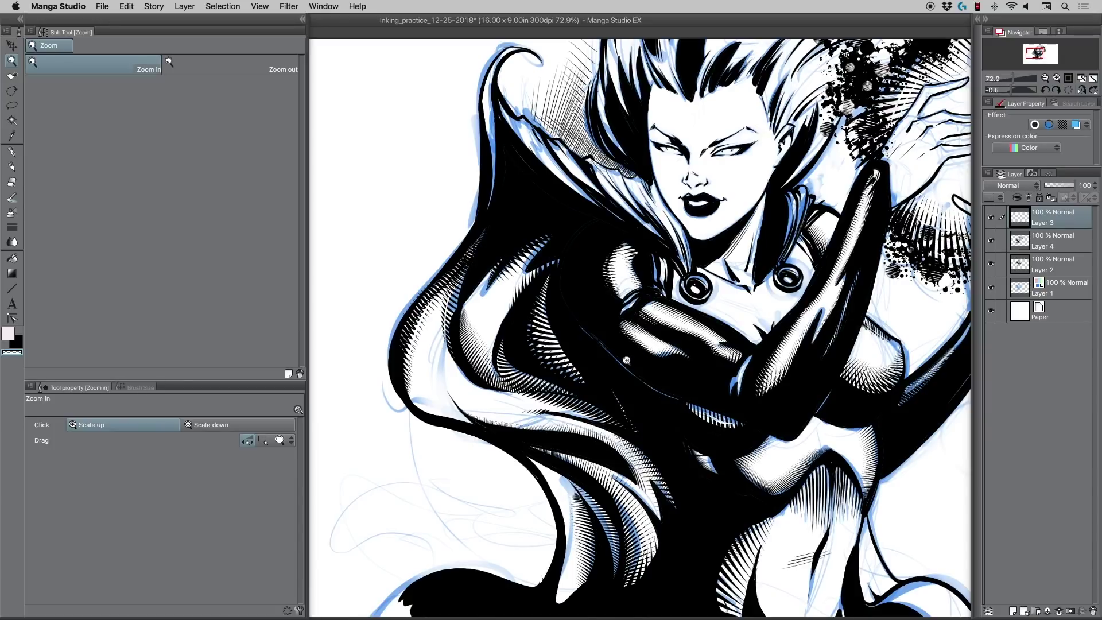
scroll(626, 360, "down", 1)
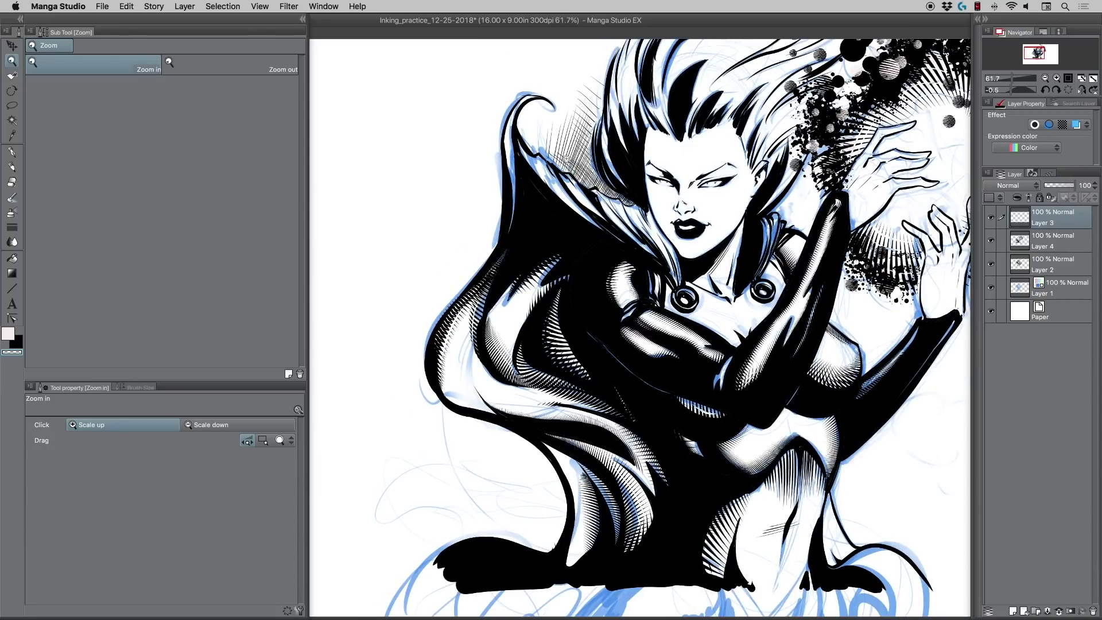
scroll(568, 132, "up", 4)
scroll(648, 266, "down", 3)
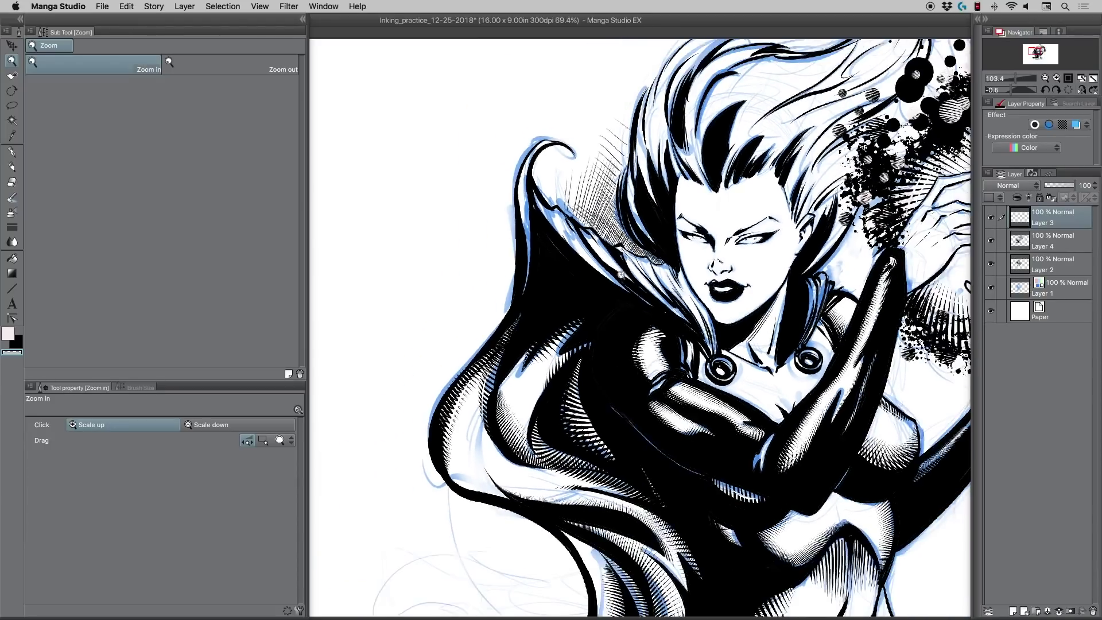
Hide Layer 4, keep Layer 2 visible and move Layer 3 directly below Layer 4
left_click(990, 244)
left_click(990, 264)
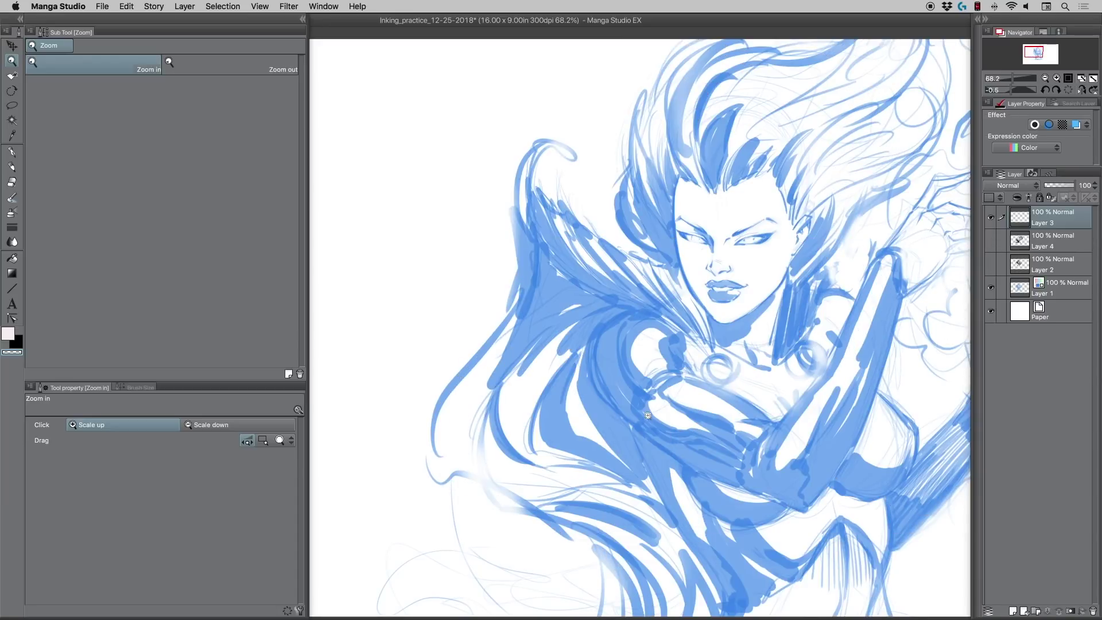
scroll(664, 459, "up", 2)
left_click(990, 264)
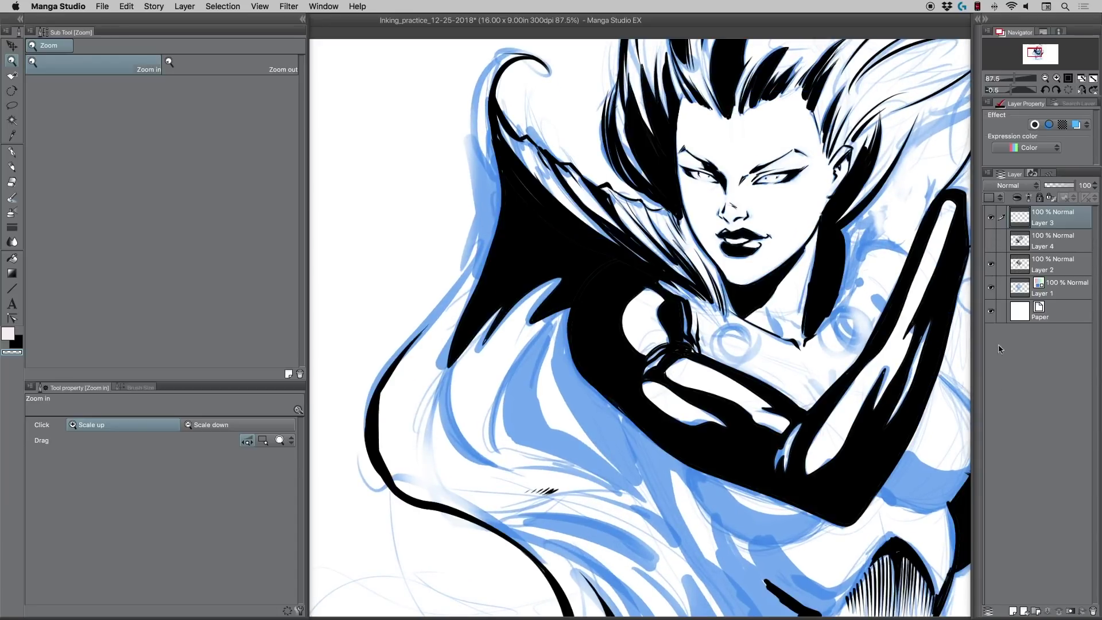
left_click_drag(1051, 222, 1031, 243)
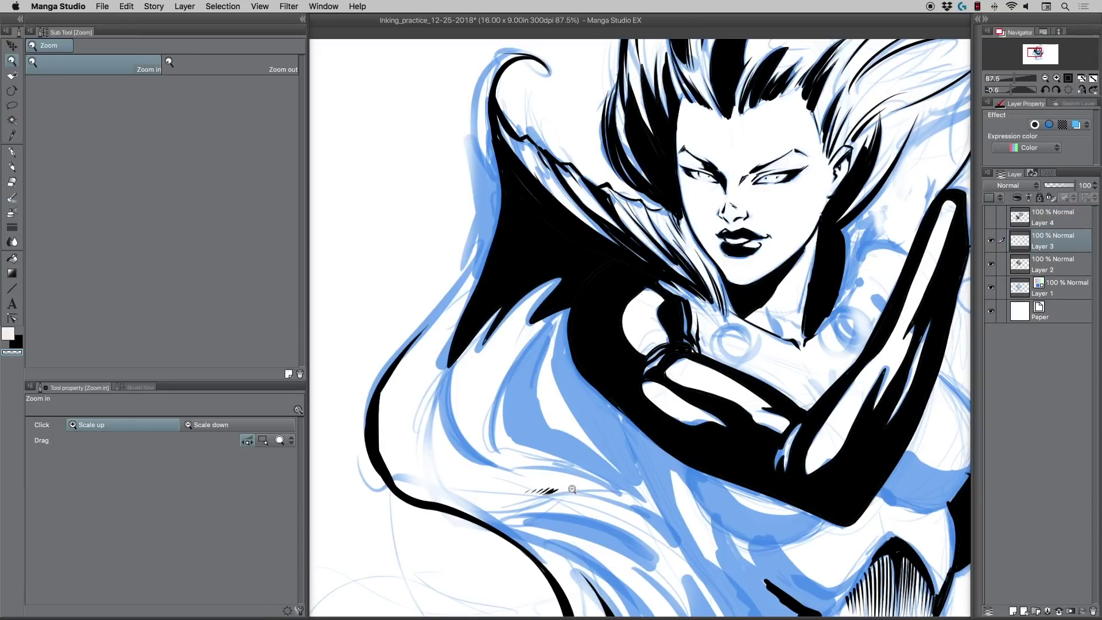
Try a stroke of the RAM - Ink Set - Abstract - 024 pen on the cape fold, then undo it
left_click_drag(562, 504, 528, 410)
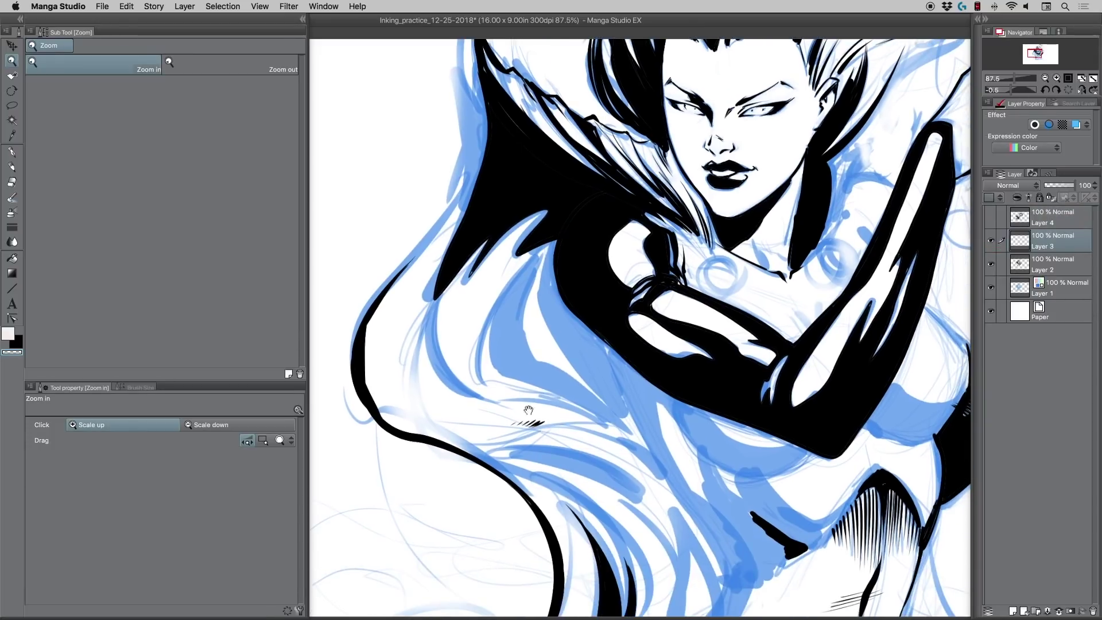
left_click(11, 152)
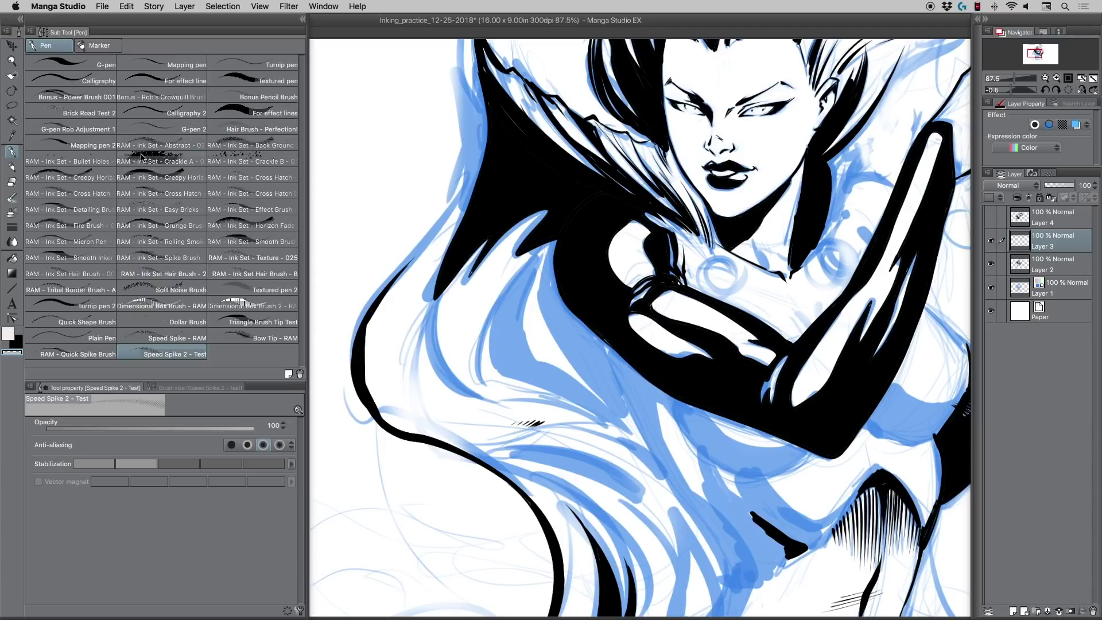
left_click(169, 147)
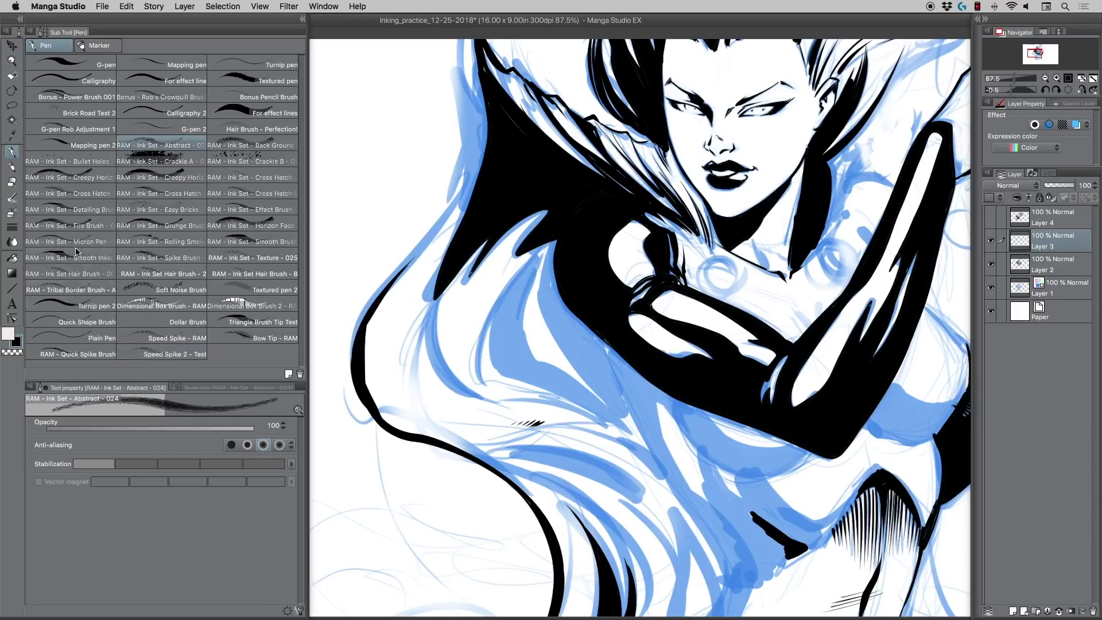
left_click_drag(466, 317, 571, 432)
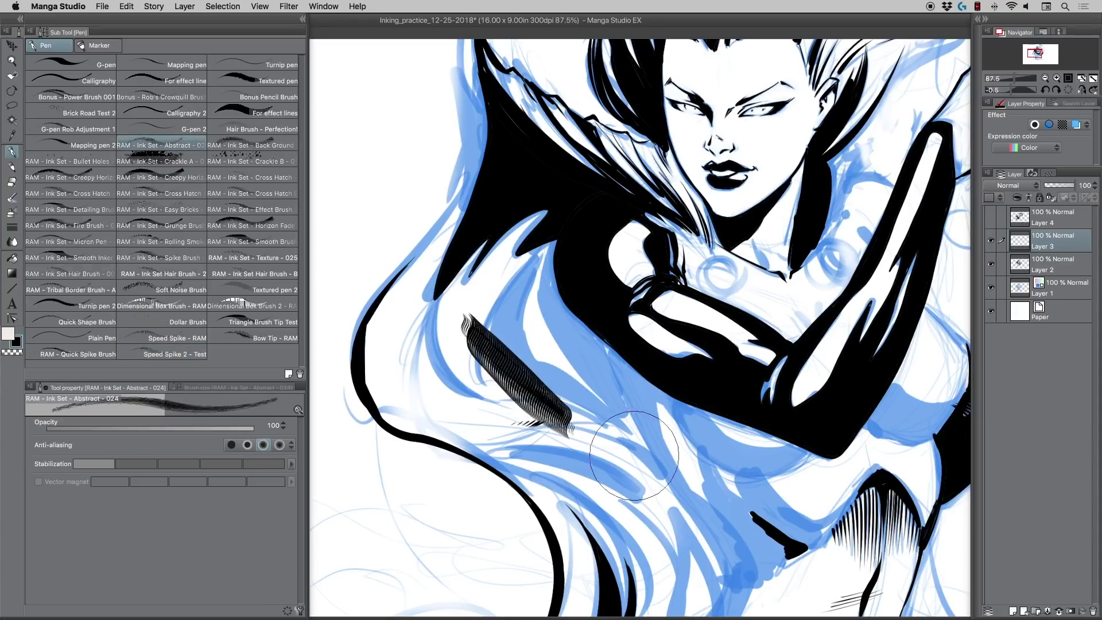
key("super+z")
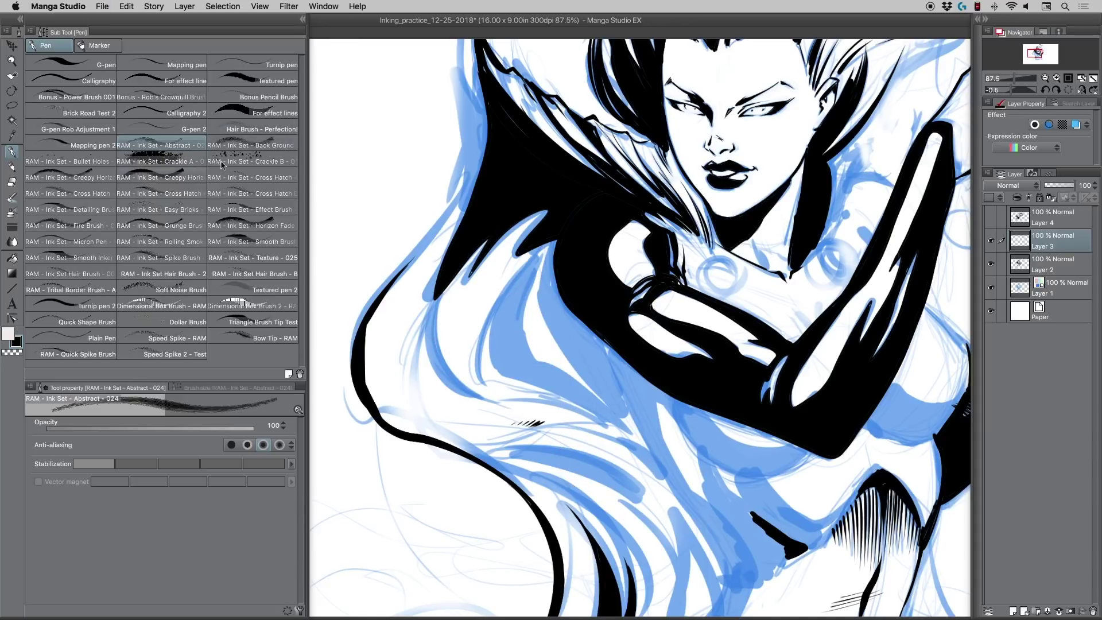
Choose the RAM - Ink Set - Cross Hatch - Lean Left - 006 pen and increase its brush size to 7
left_click(229, 181)
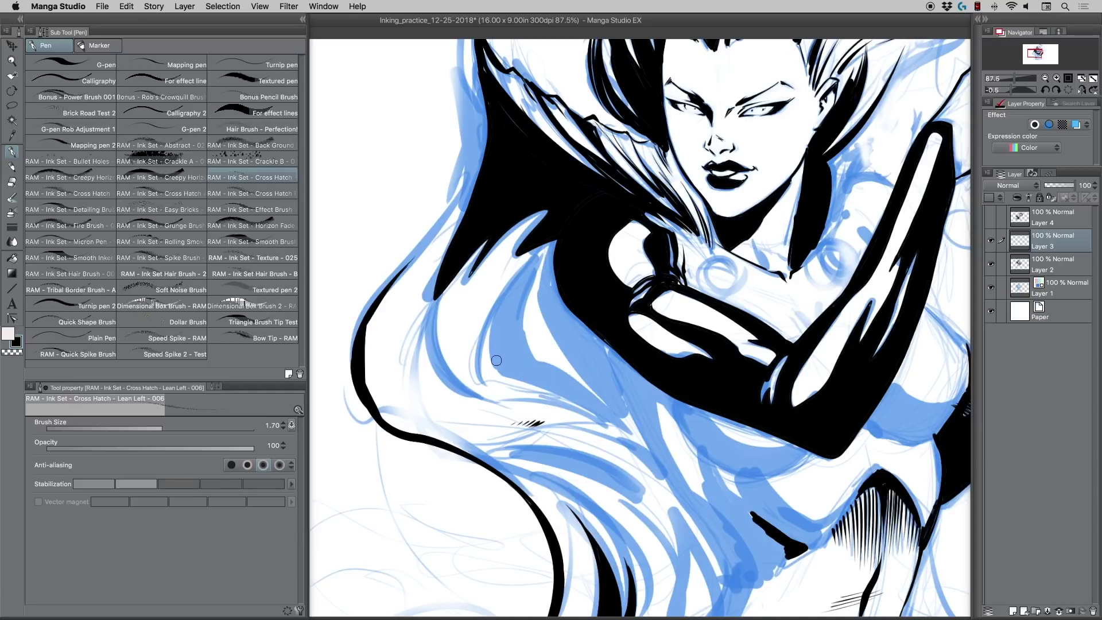
key("bracketright")
key("bracketright")
key("bracketright")
key("bracketright")
key("bracketright")
key("bracketright")
key("bracketright")
Try single hatching strokes along the cape fold below the arm at brush sizes 7, 12 and 15, undoing each
left_click_drag(494, 350, 597, 426)
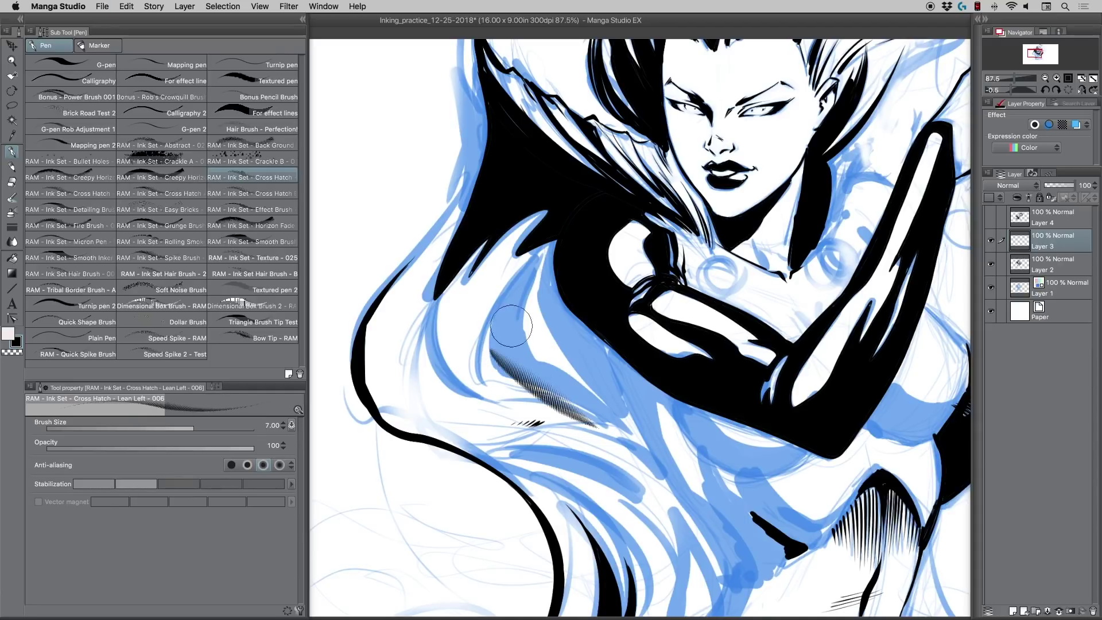
key("super+z")
key("bracketright")
key("bracketright")
key("bracketright")
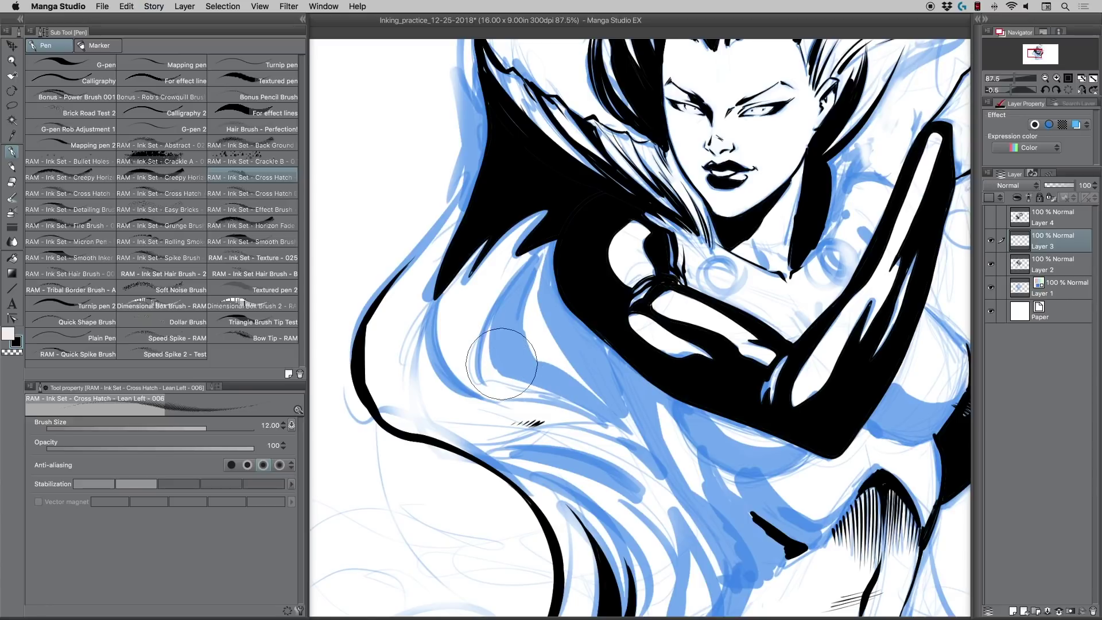
left_click_drag(492, 341, 620, 433)
key("bracketright")
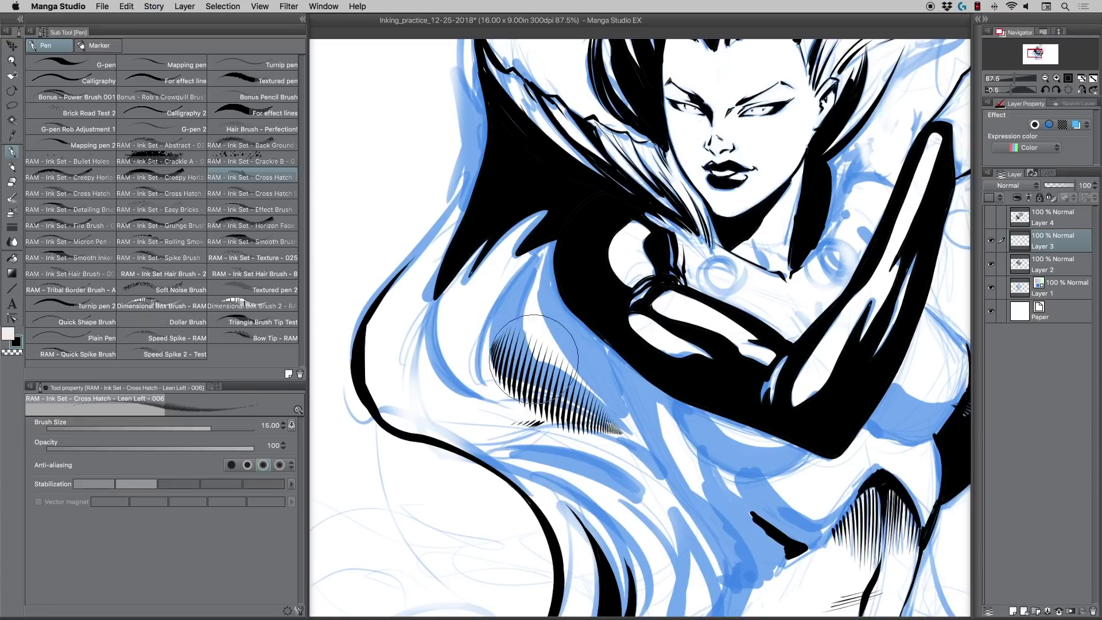
key("super+z")
mouse_move(491, 335)
left_mouse_down()
mouse_move(554, 391)
mouse_move(636, 420)
left_mouse_up()
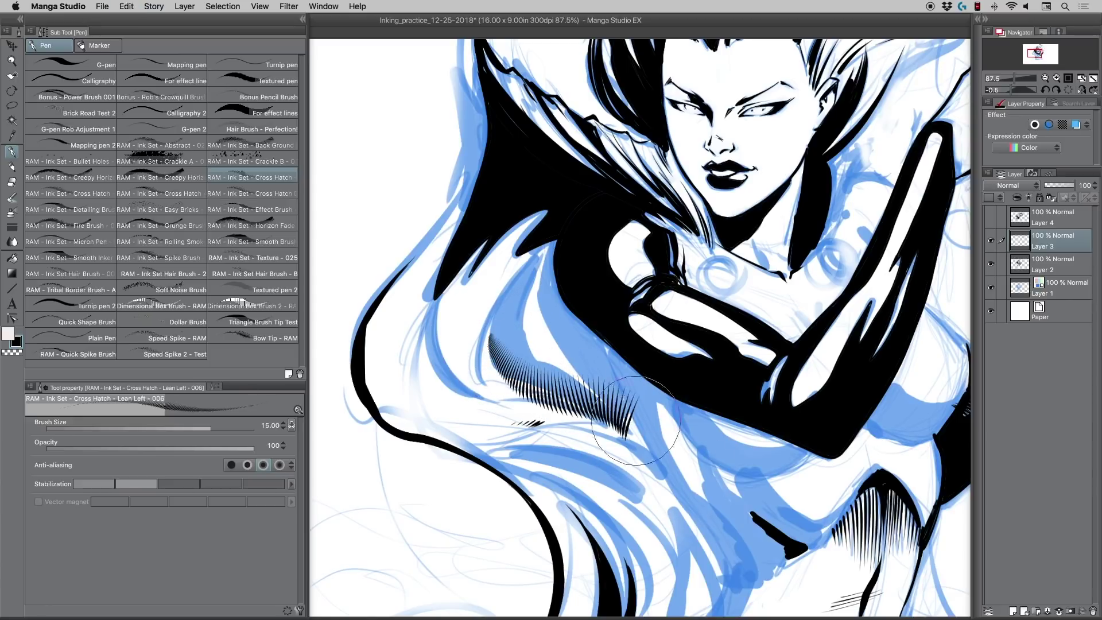
key("super+z")
Try curved and overlapping hatching strokes over the blue cape shadow at brush size 15, then undo them
left_click(491, 330)
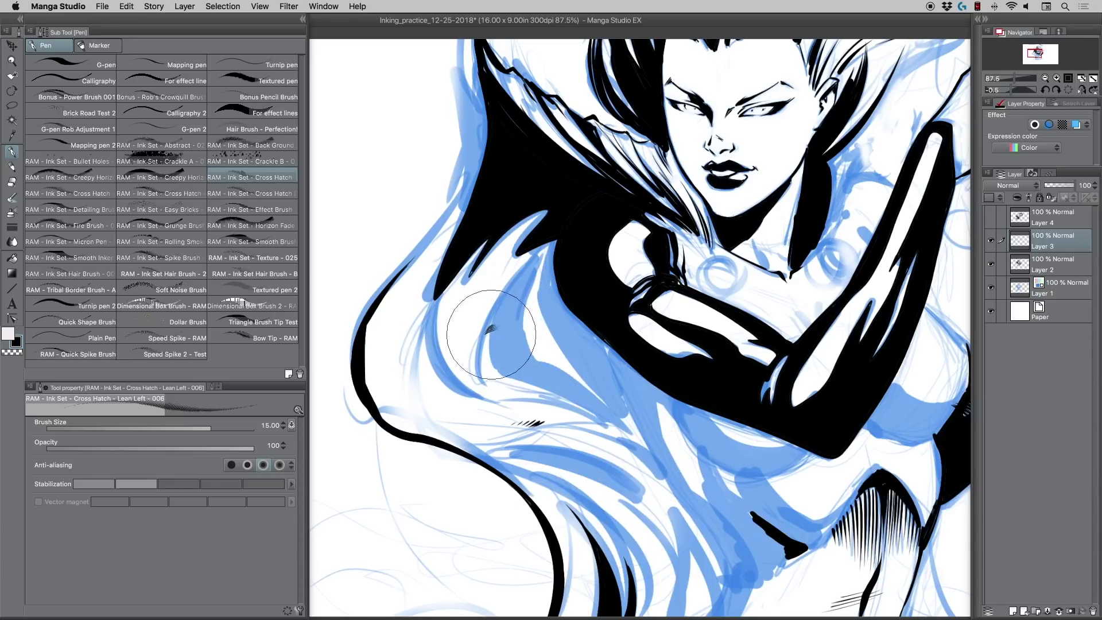
mouse_move(491, 334)
left_mouse_down()
mouse_move(697, 459)
mouse_move(614, 542)
left_mouse_up()
key("super+z")
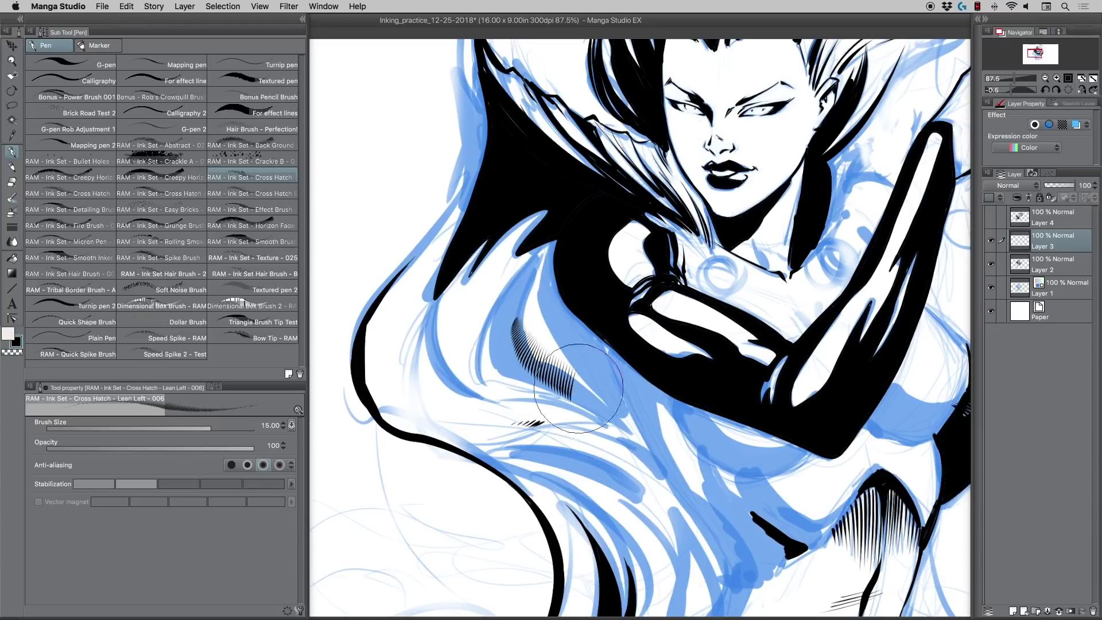
left_click_drag(512, 321, 599, 408)
left_click_drag(565, 374, 611, 401)
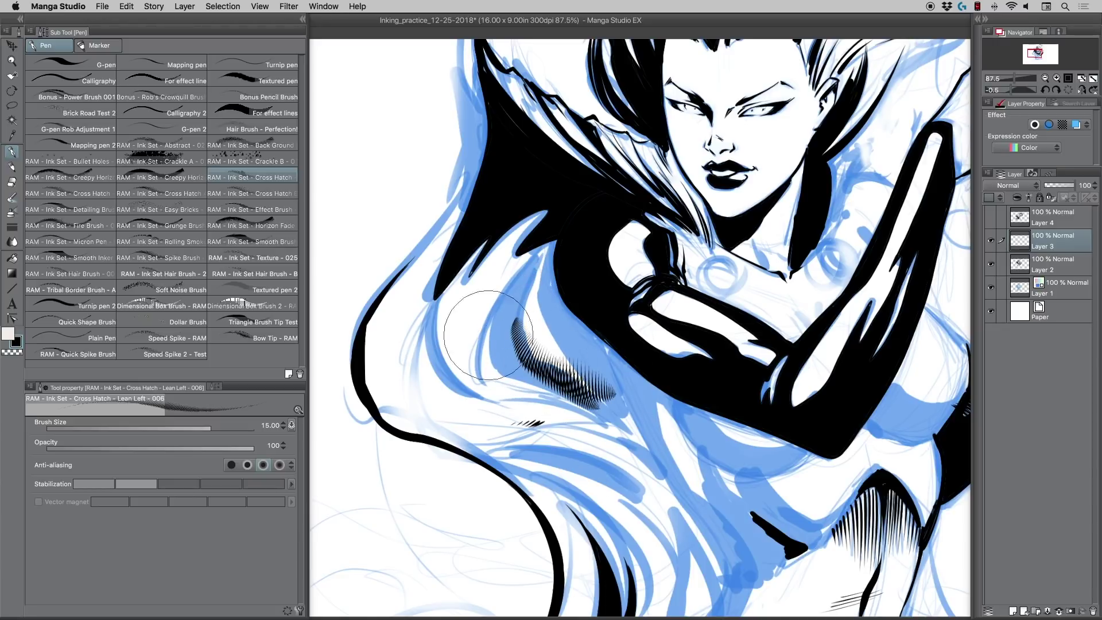
key("super+z")
key("super+z")
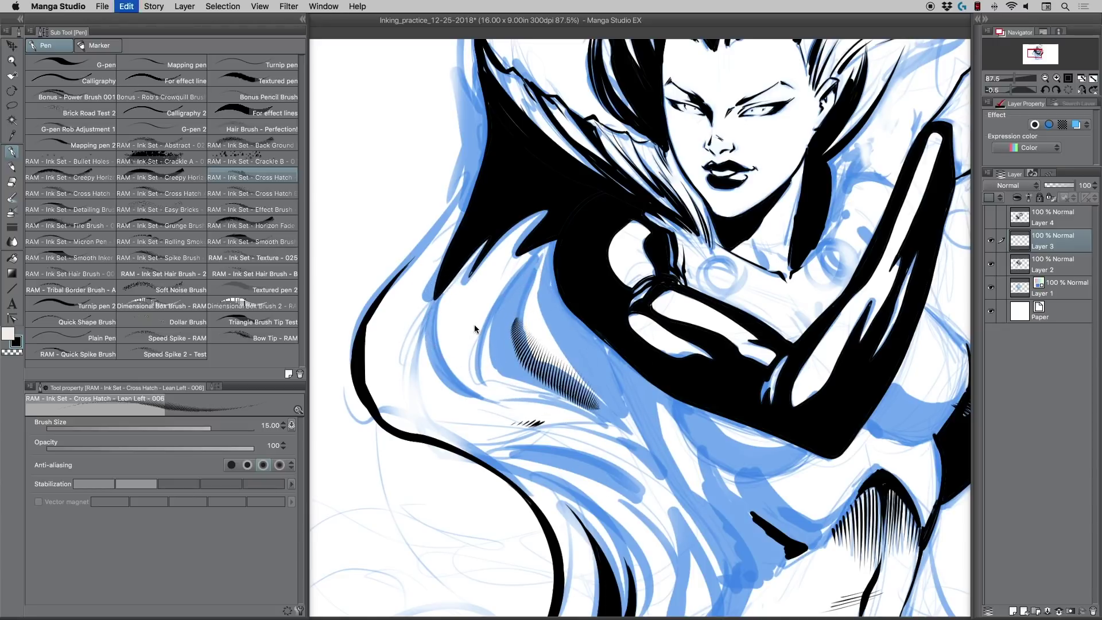
Reduce the cross-hatch pen's size to 10 and try a hatching stroke on the shoulder highlight, then undo it
key("/")
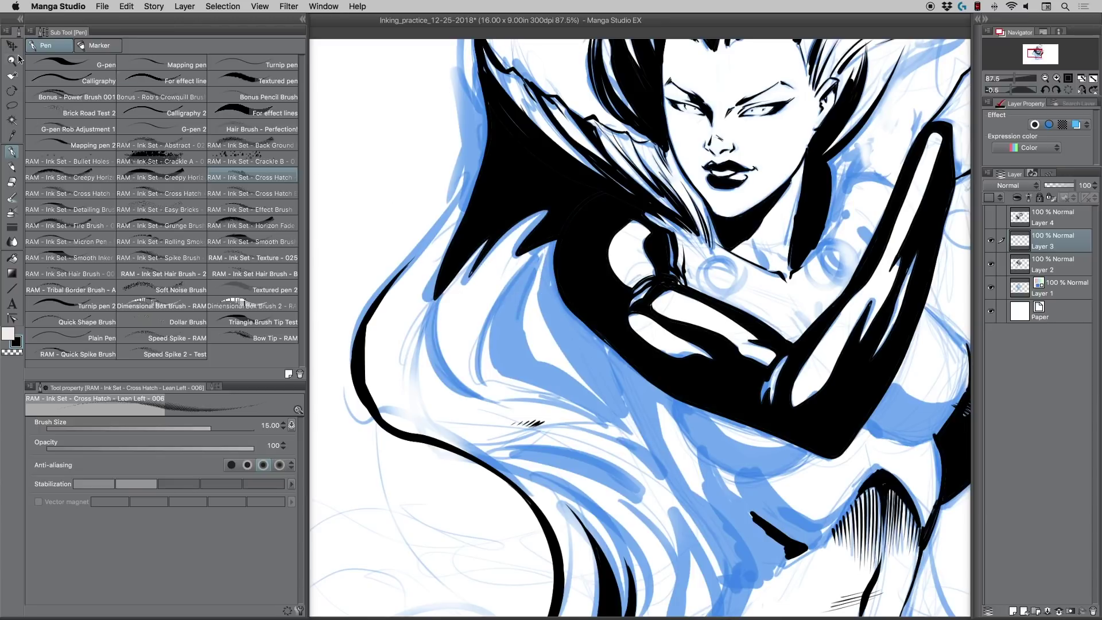
left_click_drag(781, 327, 732, 307)
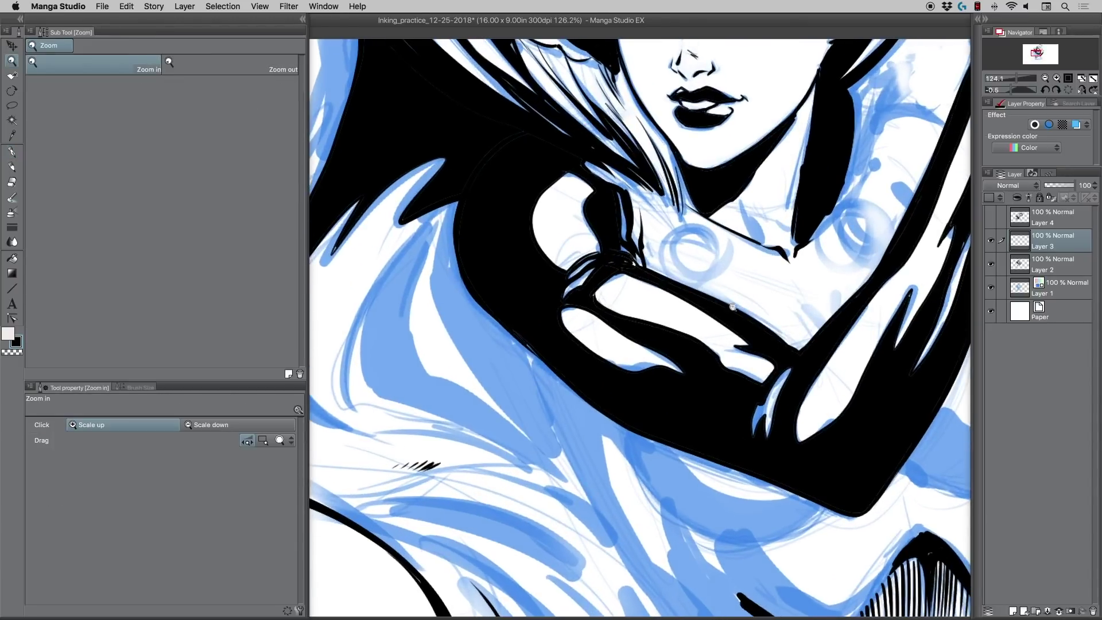
left_click(12, 154)
key("bracketleft")
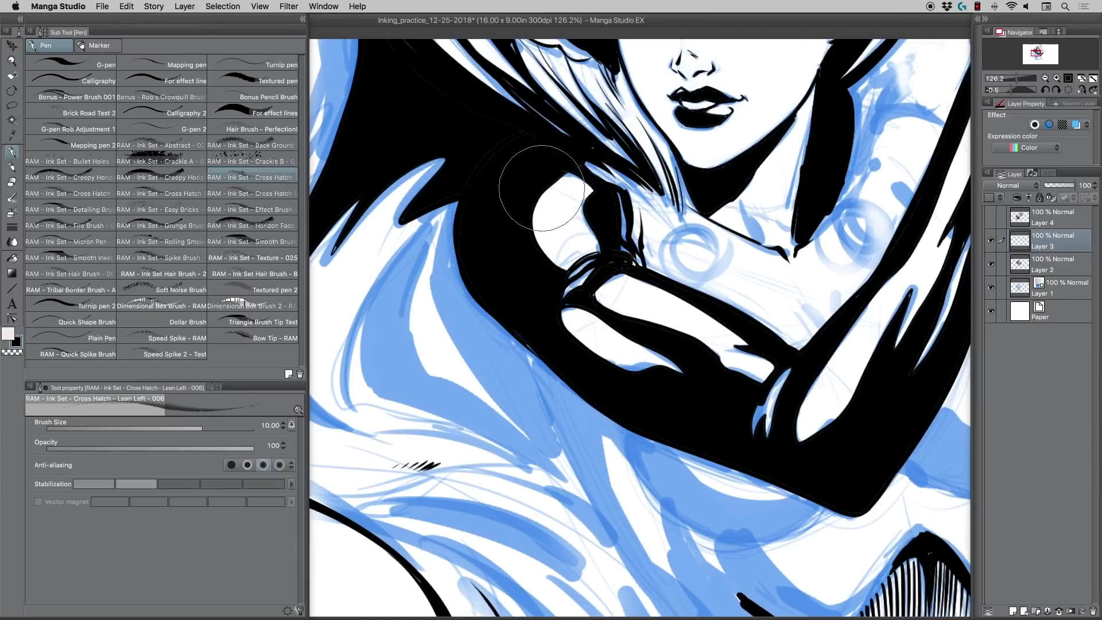
key("bracketleft")
mouse_move(559, 185)
left_mouse_down()
mouse_move(540, 247)
mouse_move(524, 153)
mouse_move(533, 135)
mouse_move(529, 185)
mouse_move(549, 184)
mouse_move(536, 217)
mouse_move(541, 153)
mouse_move(553, 238)
mouse_move(539, 199)
mouse_move(550, 202)
left_mouse_up()
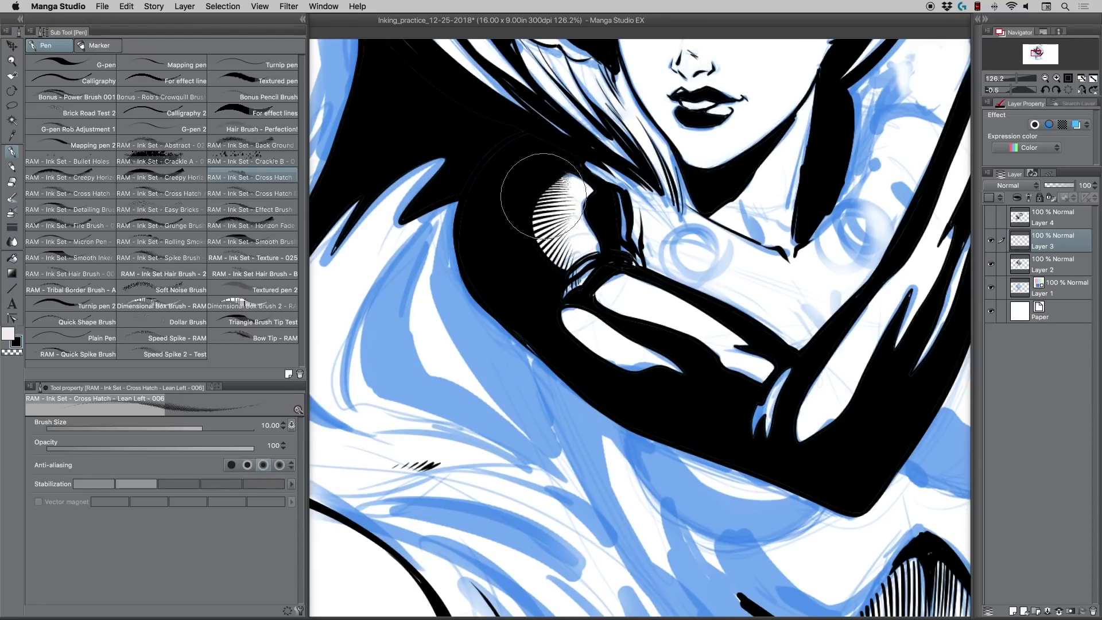
key("super+z")
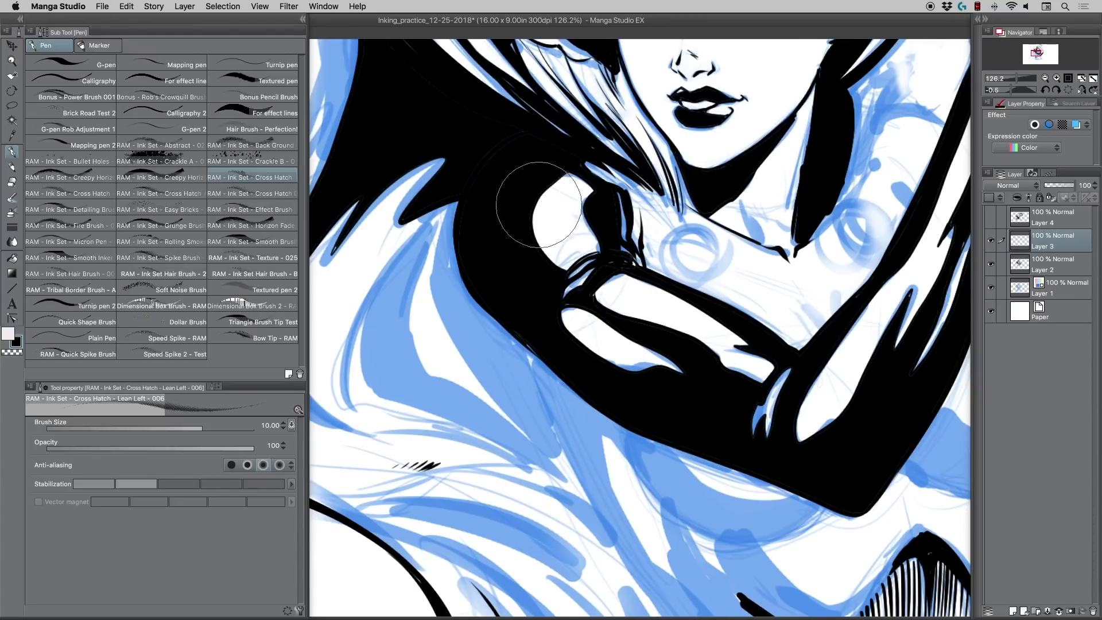
Hatch the dark edge of the shoulder highlight, redoing unsatisfactory strokes, and layer a second hatching pass over its lower part
mouse_move(564, 174)
left_mouse_down()
mouse_move(543, 201)
mouse_move(549, 251)
mouse_move(572, 270)
left_mouse_up()
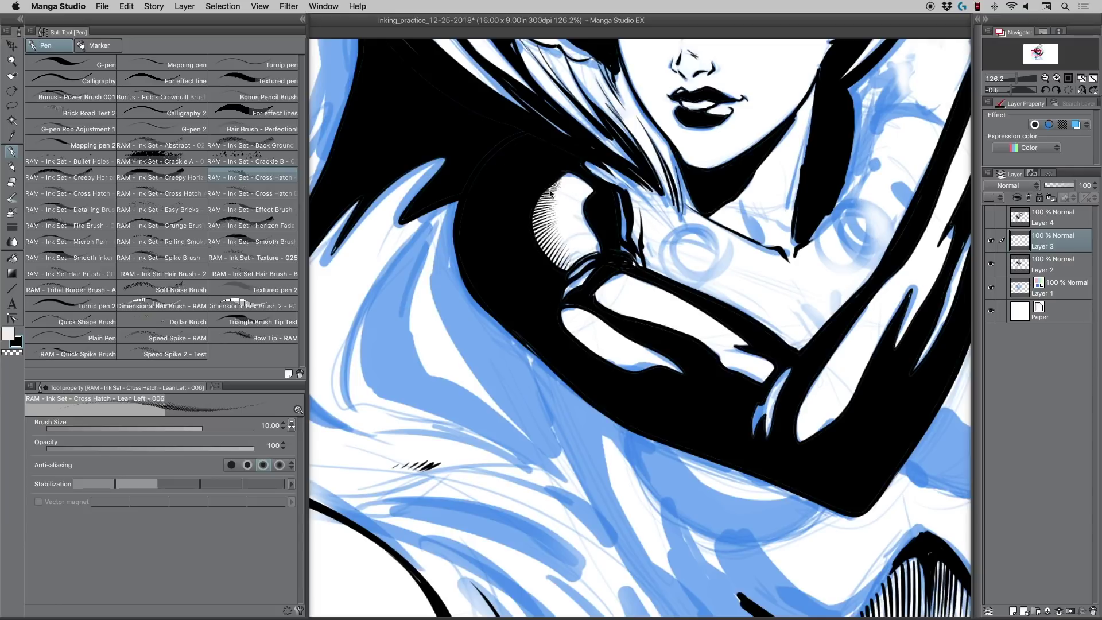
mouse_move(550, 194)
left_mouse_down()
mouse_move(553, 184)
mouse_move(534, 247)
left_mouse_up()
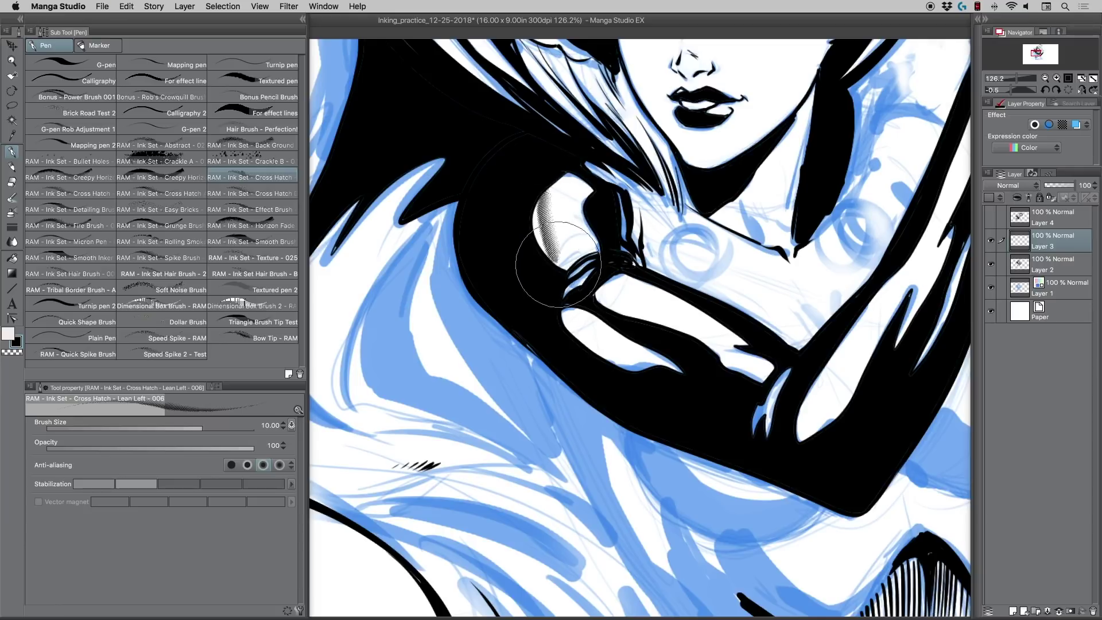
key("super+z")
left_click_drag(533, 195, 567, 259)
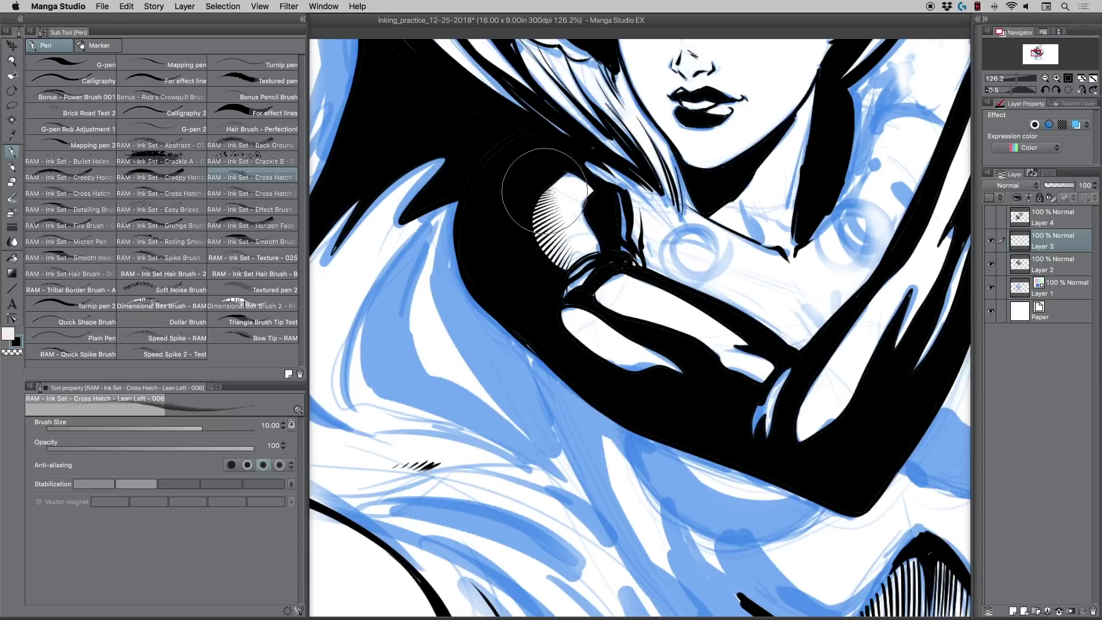
key("super+z")
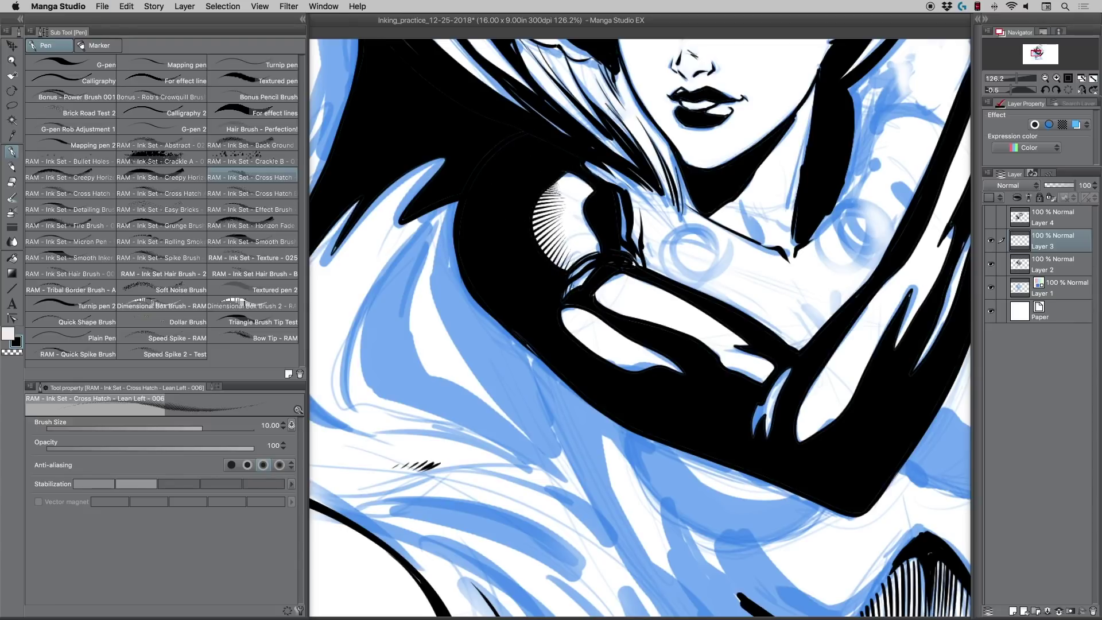
mouse_move(542, 241)
left_mouse_down()
mouse_move(561, 272)
mouse_move(525, 226)
mouse_move(575, 256)
left_mouse_up()
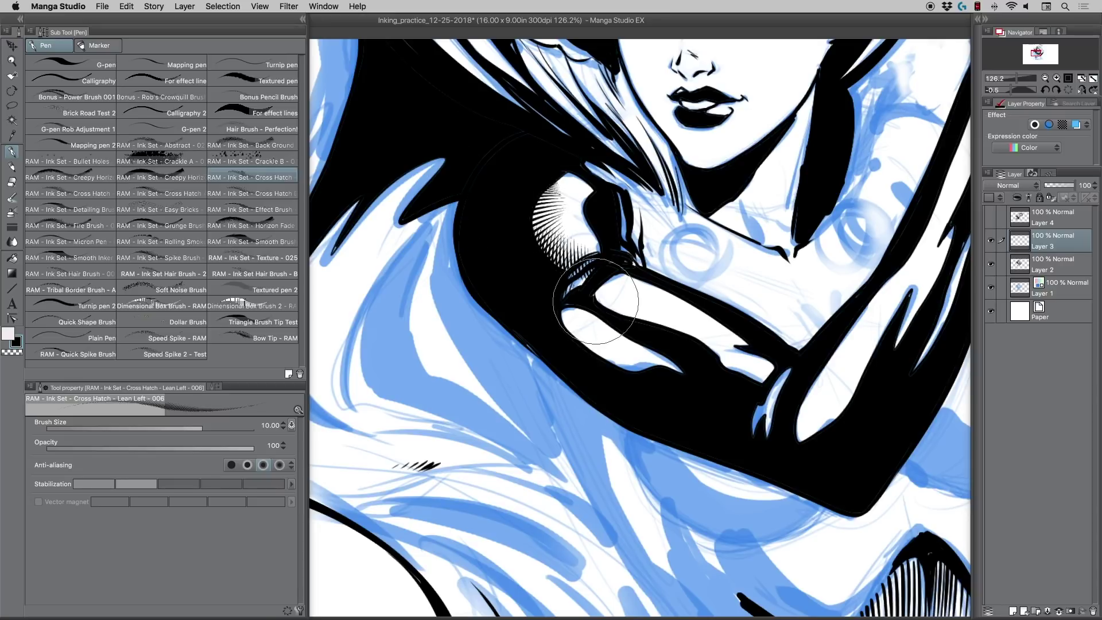
Hatch the dark lower edge of the upper forearm highlight at brush size 10, layering extra passes near its inner end
mouse_move(599, 299)
left_mouse_down()
mouse_move(624, 316)
mouse_move(689, 338)
left_mouse_up()
mouse_move(599, 295)
left_mouse_down()
mouse_move(686, 339)
mouse_move(640, 325)
left_mouse_up()
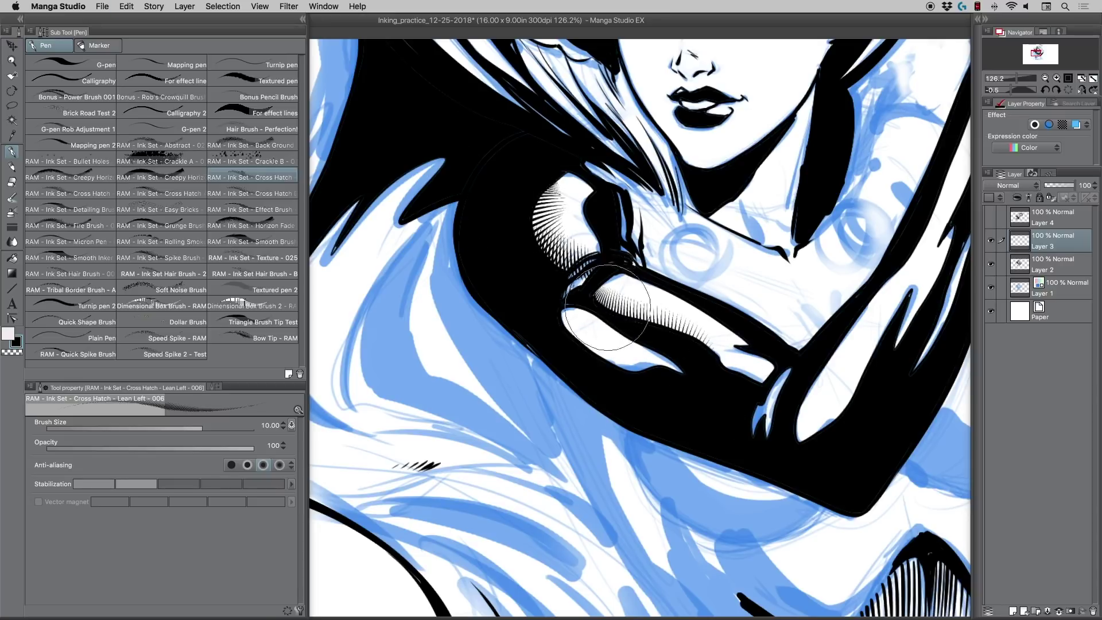
left_click_drag(599, 295, 689, 341)
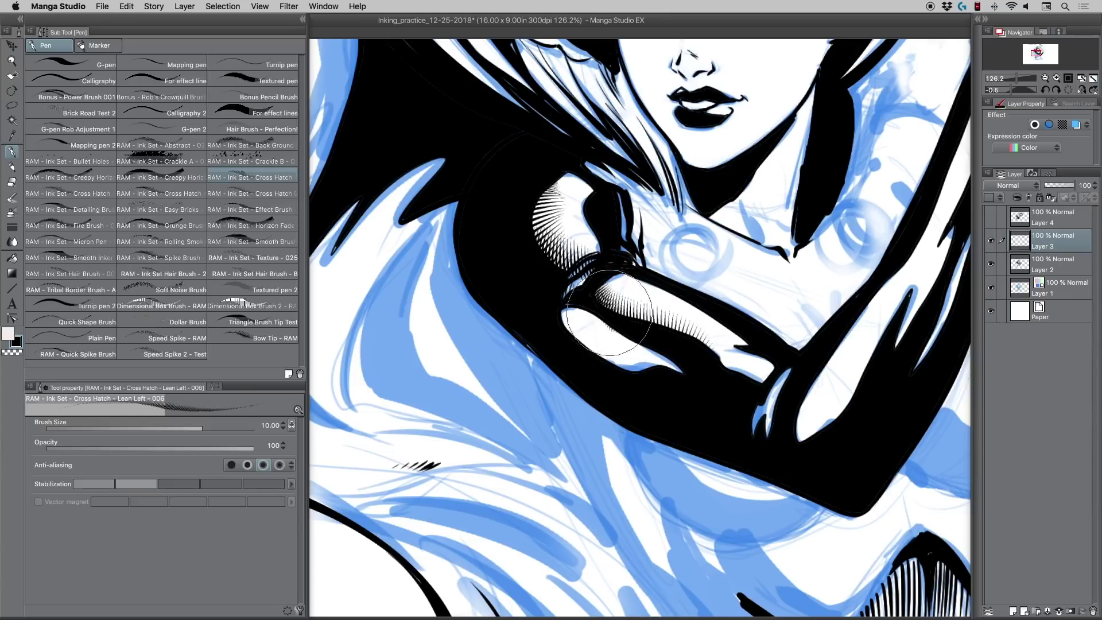
Hatch the lower edge of the forearm's lower highlight, undoing the first stroke and redoing it
left_click_drag(600, 277, 696, 394)
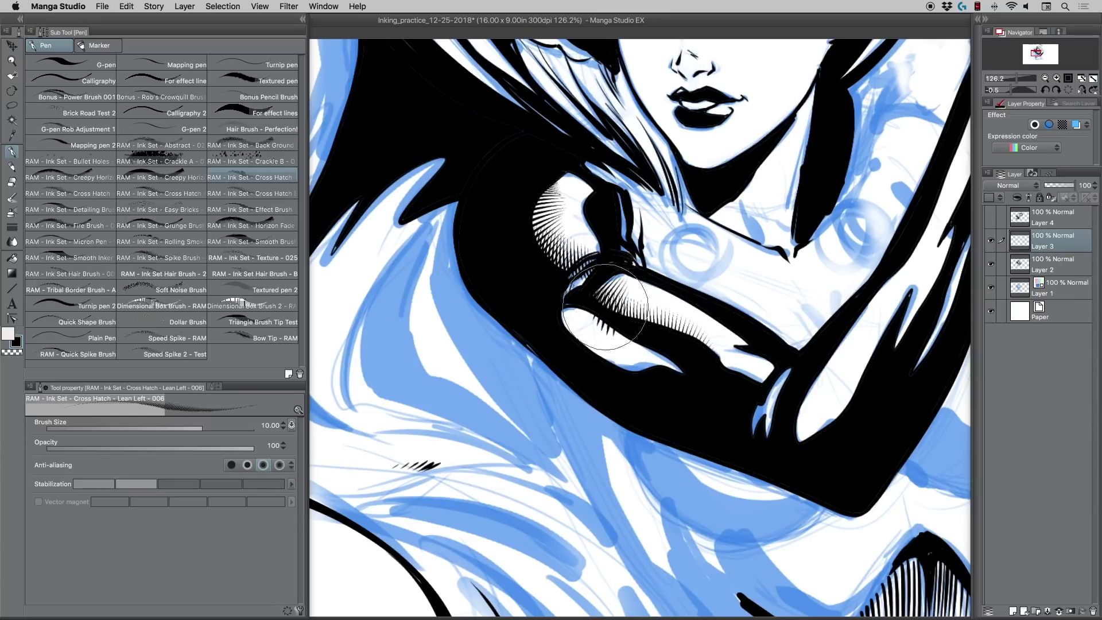
key("super+z")
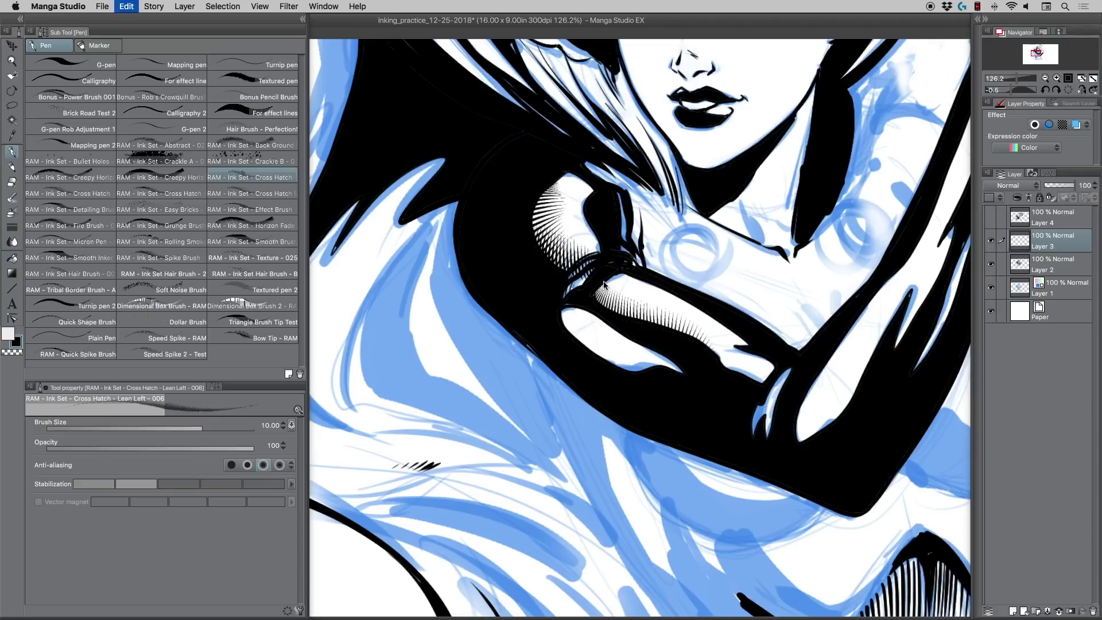
mouse_move(639, 329)
left_mouse_down()
mouse_move(573, 298)
mouse_move(608, 286)
mouse_move(599, 331)
mouse_move(541, 316)
mouse_move(567, 336)
mouse_move(556, 312)
mouse_move(576, 334)
mouse_move(682, 382)
mouse_move(621, 373)
mouse_move(587, 354)
mouse_move(701, 380)
mouse_move(659, 412)
mouse_move(595, 356)
mouse_move(669, 374)
mouse_move(690, 426)
mouse_move(603, 362)
mouse_move(644, 364)
mouse_move(694, 430)
mouse_move(501, 303)
mouse_move(607, 352)
mouse_move(636, 336)
mouse_move(621, 319)
mouse_move(618, 359)
mouse_move(552, 304)
mouse_move(671, 394)
mouse_move(603, 391)
mouse_move(581, 364)
left_mouse_up()
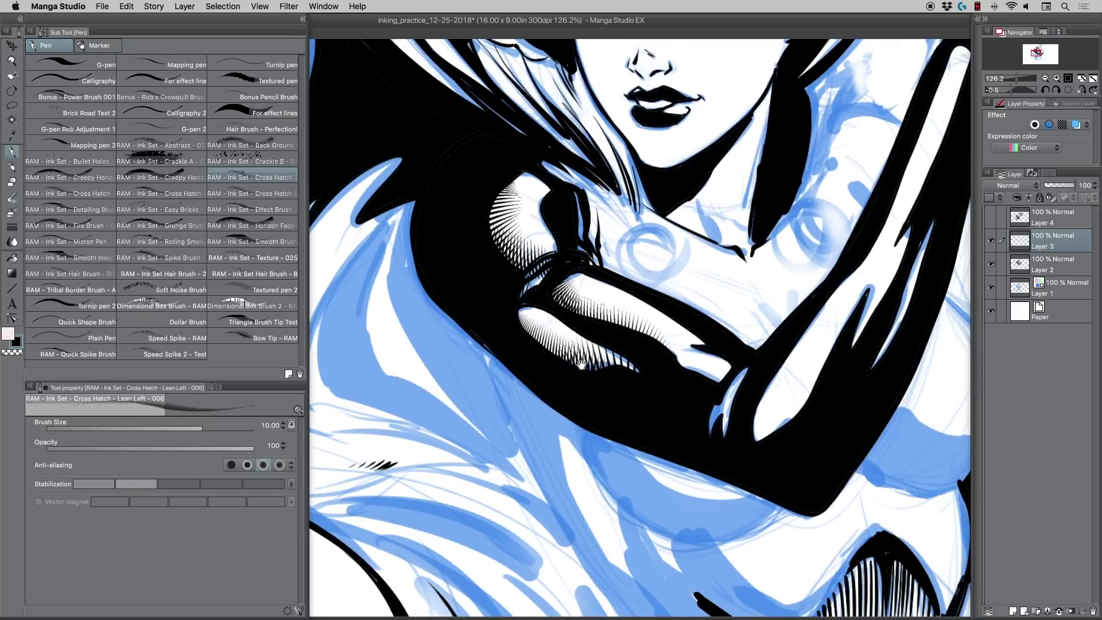
Switch to the Cross Hatch - Lean Right - 005 pen and hatch the dark edge of the raised forearm's large highlight
left_click(96, 193)
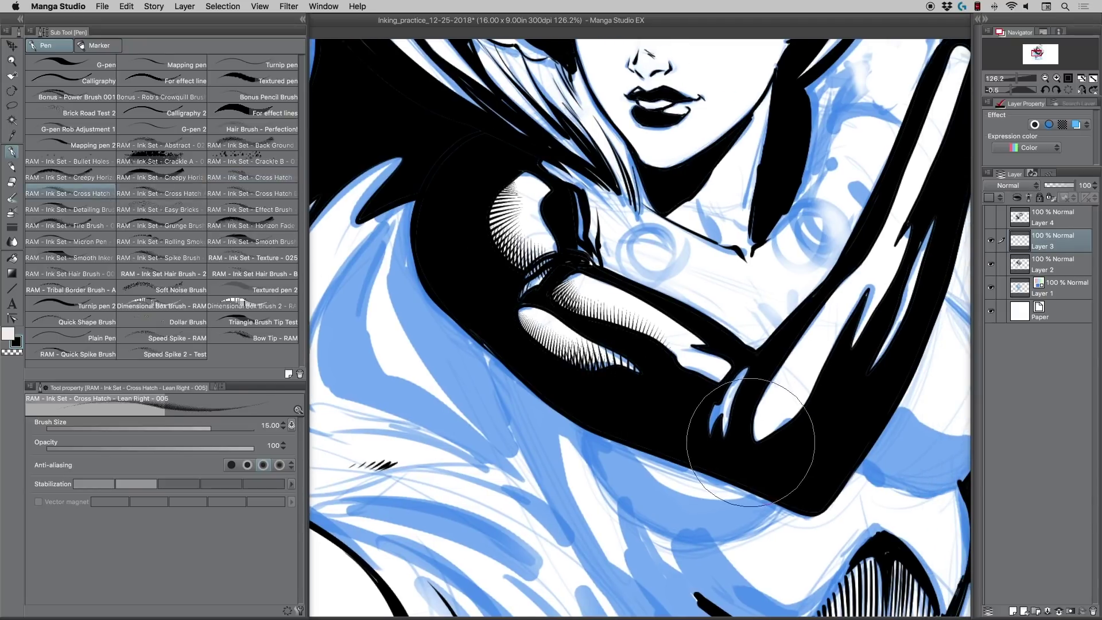
left_click_drag(742, 422, 815, 372)
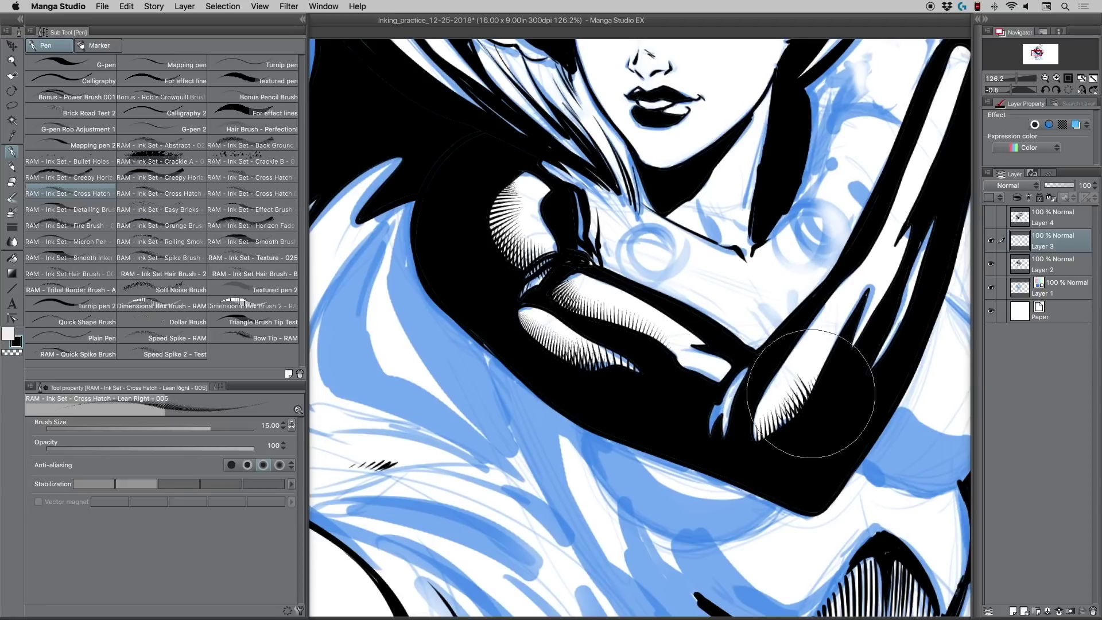
left_click_drag(795, 396, 835, 344)
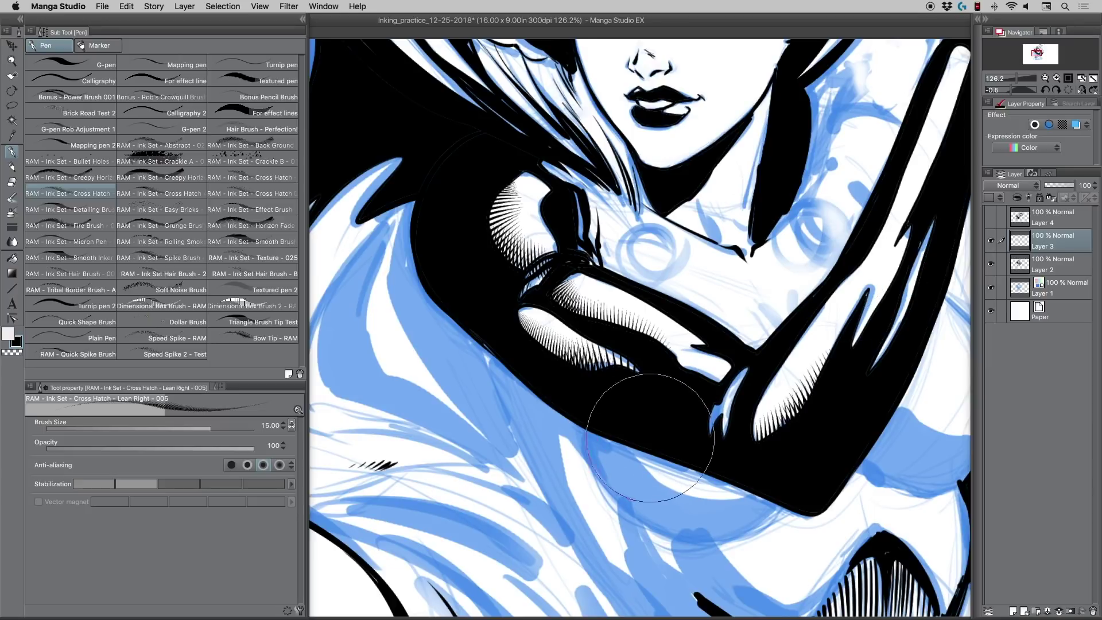
Hatch the narrow blue highlight along the raised forearm's outer side, redoing the first stroke
left_click_drag(609, 402, 553, 382)
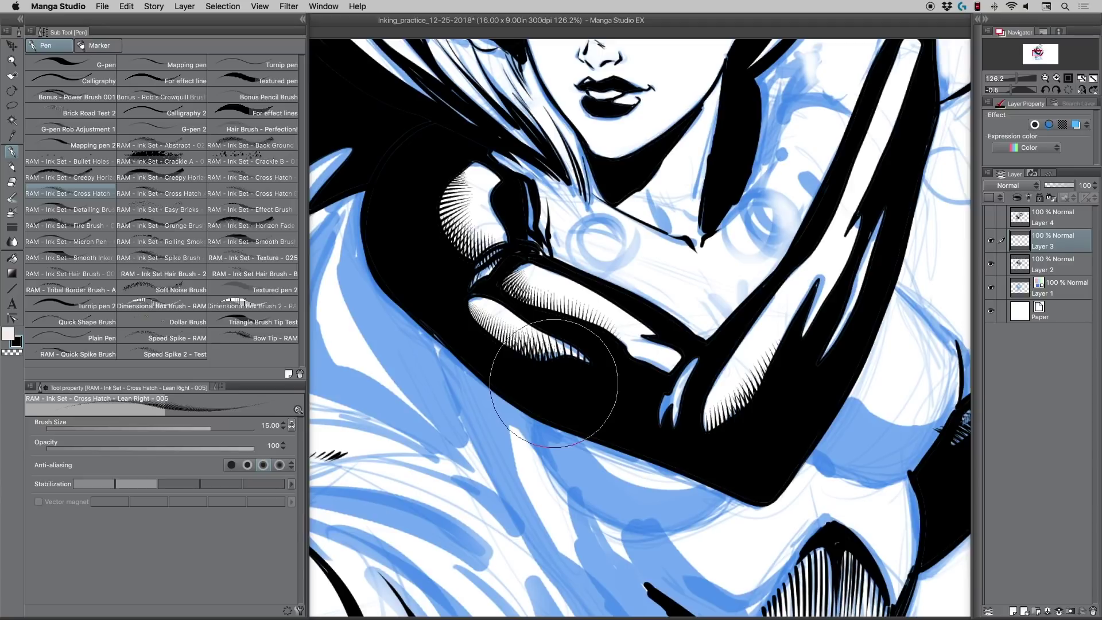
left_click_drag(817, 363, 883, 212)
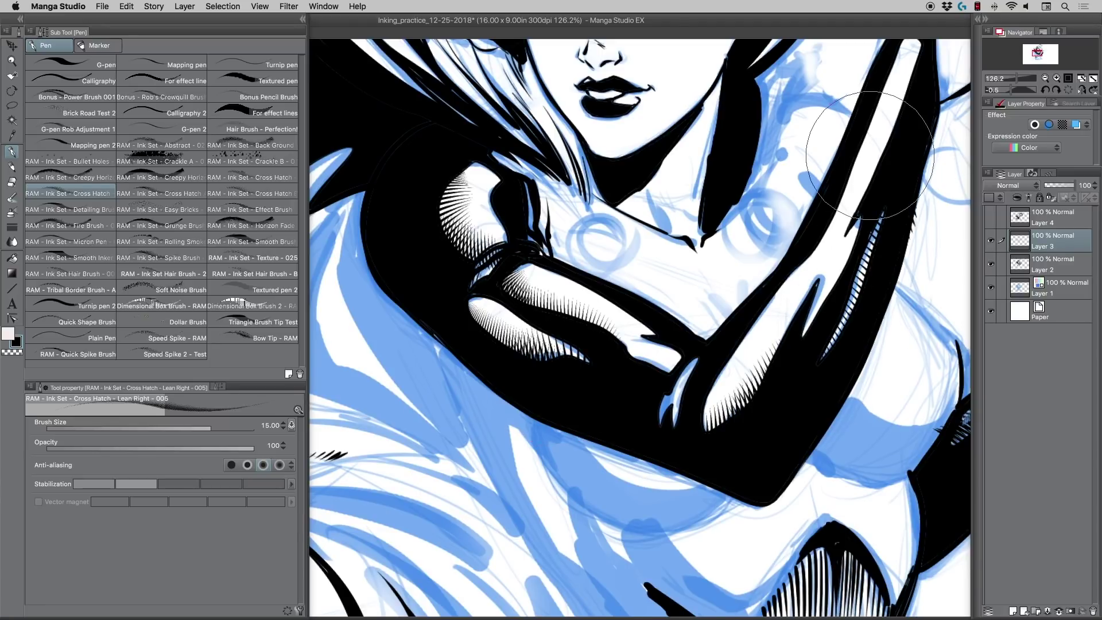
key("super+z")
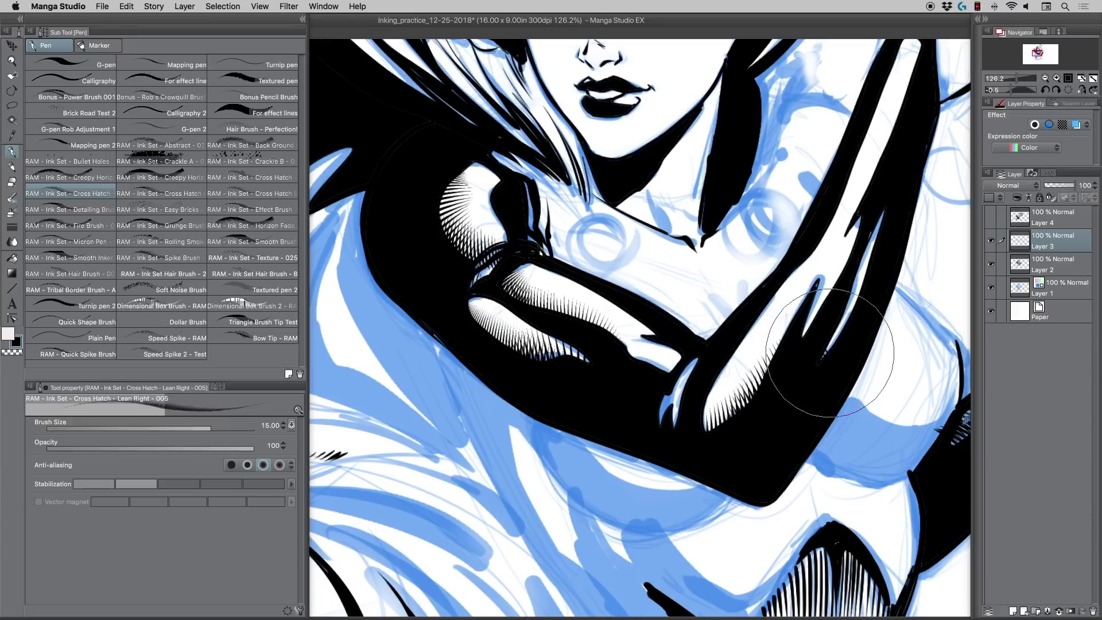
mouse_move(820, 361)
left_mouse_down()
mouse_move(869, 271)
mouse_move(884, 212)
left_mouse_up()
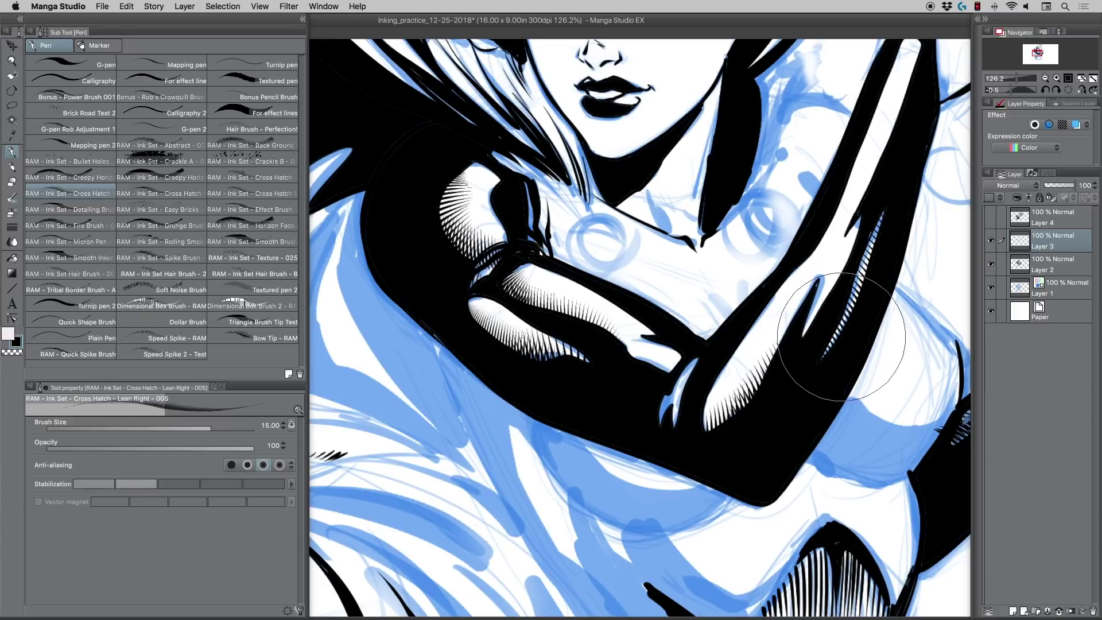
left_click_drag(842, 356, 884, 209)
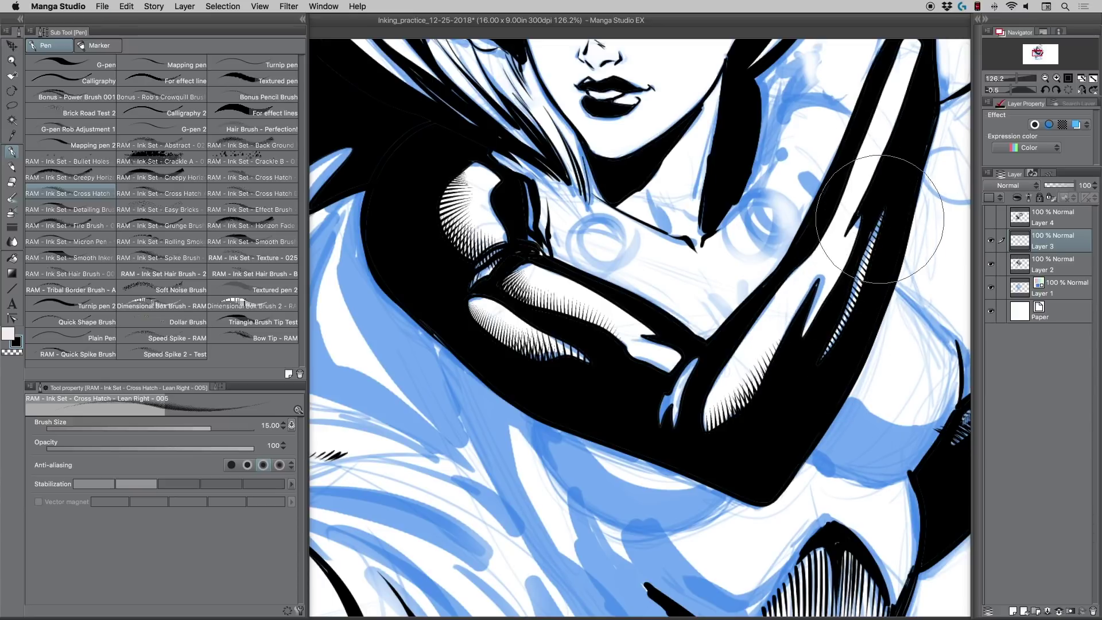
Try short and long Lean Right hatching strokes across the cape below the arm, undoing each
mouse_move(401, 459)
left_mouse_down()
mouse_move(636, 478)
mouse_move(418, 502)
mouse_move(405, 483)
left_mouse_up()
key("super+z")
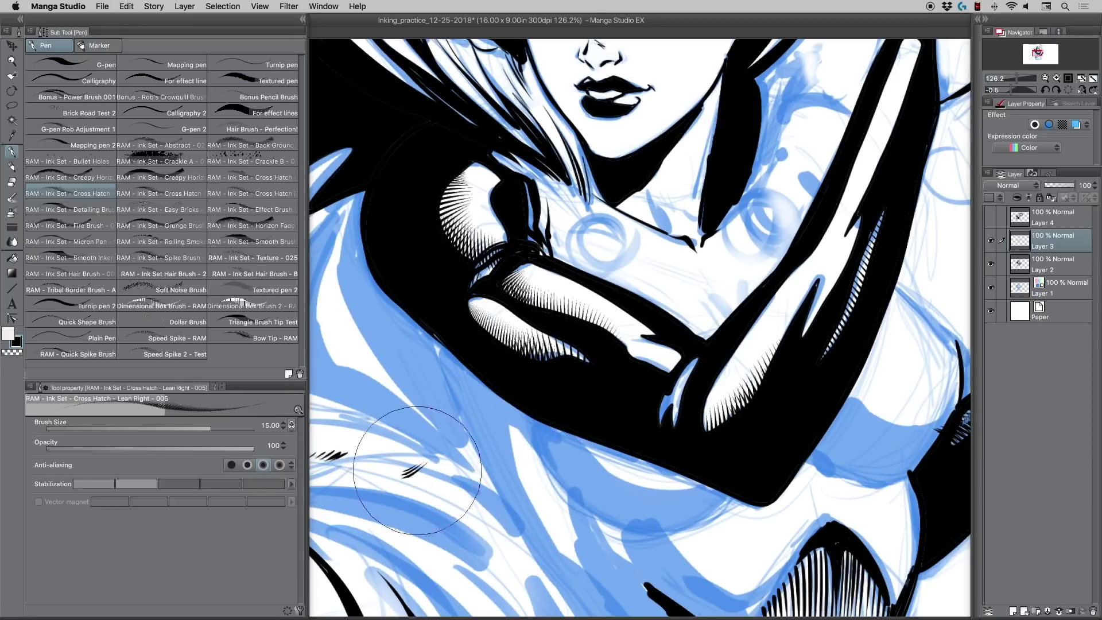
left_click_drag(402, 473, 625, 505)
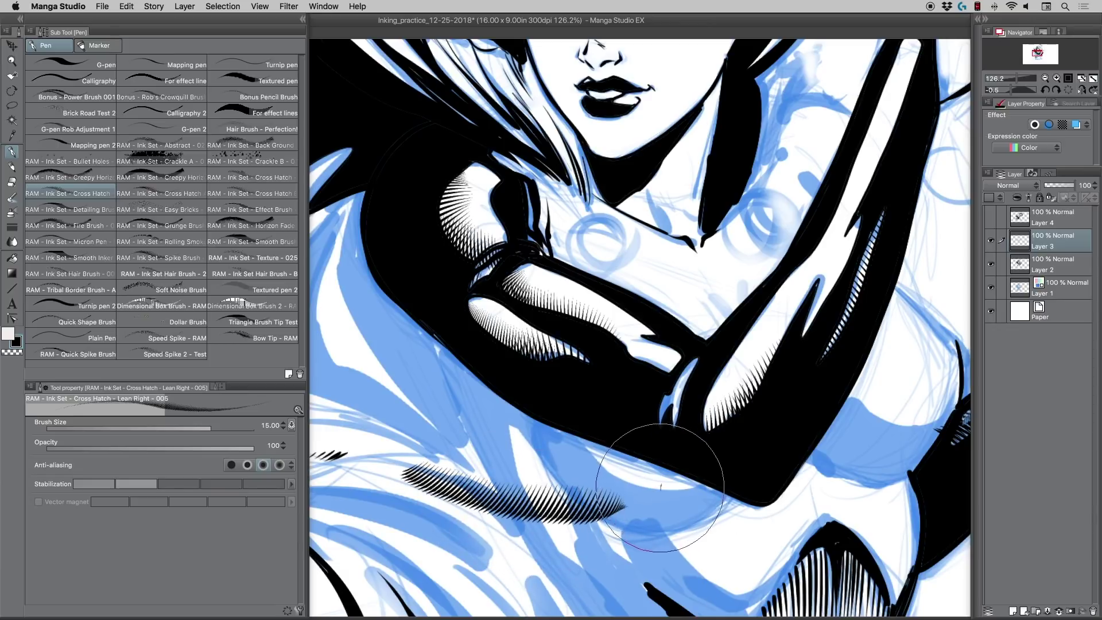
mouse_move(654, 482)
left_mouse_down()
mouse_move(579, 495)
mouse_move(402, 474)
left_mouse_up()
key("super+z")
key("super+z")
mouse_move(436, 498)
left_mouse_down()
mouse_move(671, 504)
mouse_move(490, 483)
mouse_move(356, 476)
left_mouse_up()
key("super+z")
key("super+z")
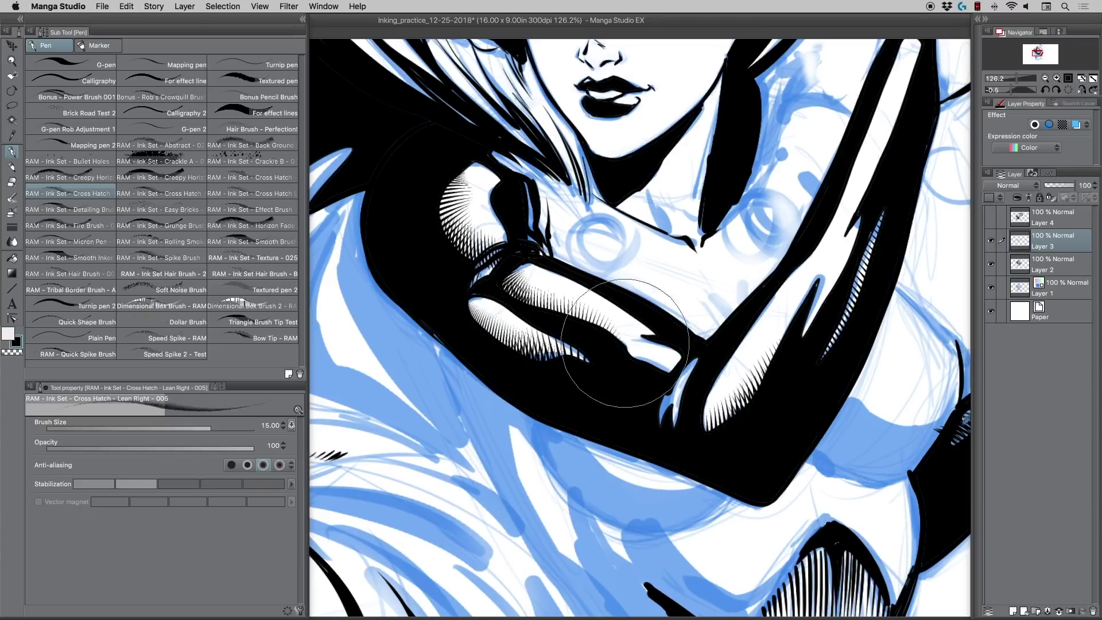
Hatch the small forearm highlight near the elbow and lay a curved patch of hatching on the cape fold below the arm
left_click_drag(631, 352, 681, 372)
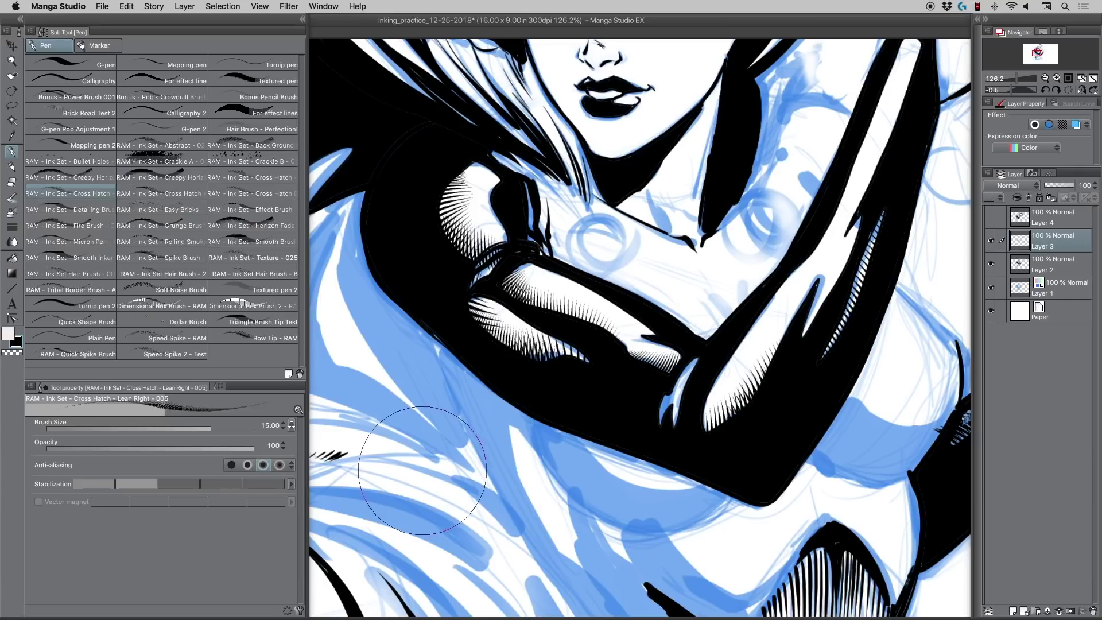
left_click_drag(413, 475, 590, 518)
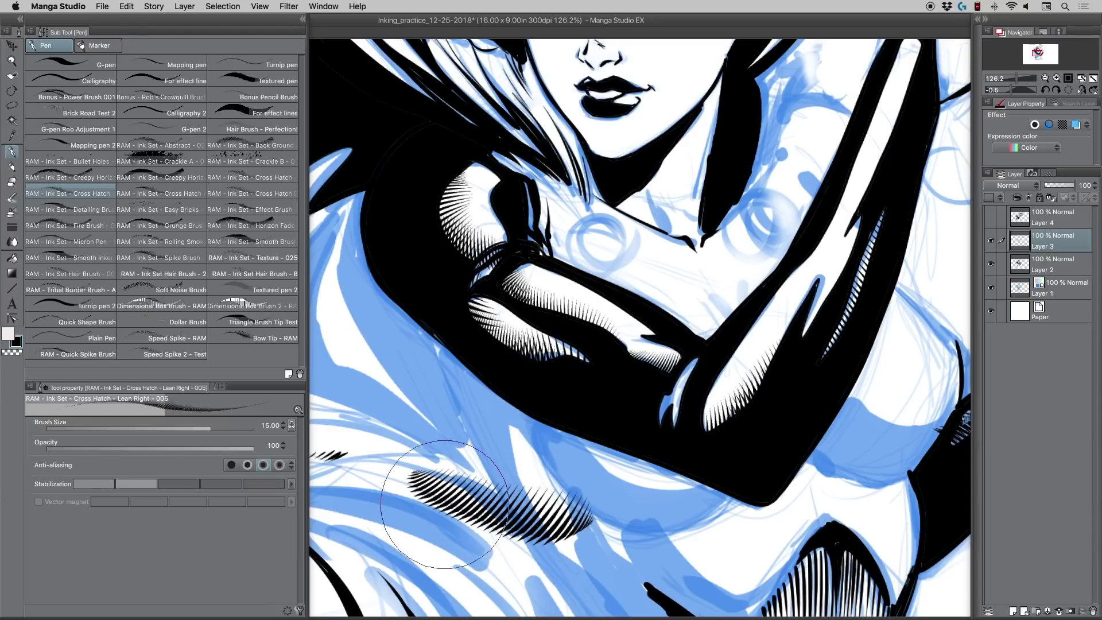
Draw a thick curved G-pen line along the lower edge of the hatched cape patch, redoing the first stroke
key("p")
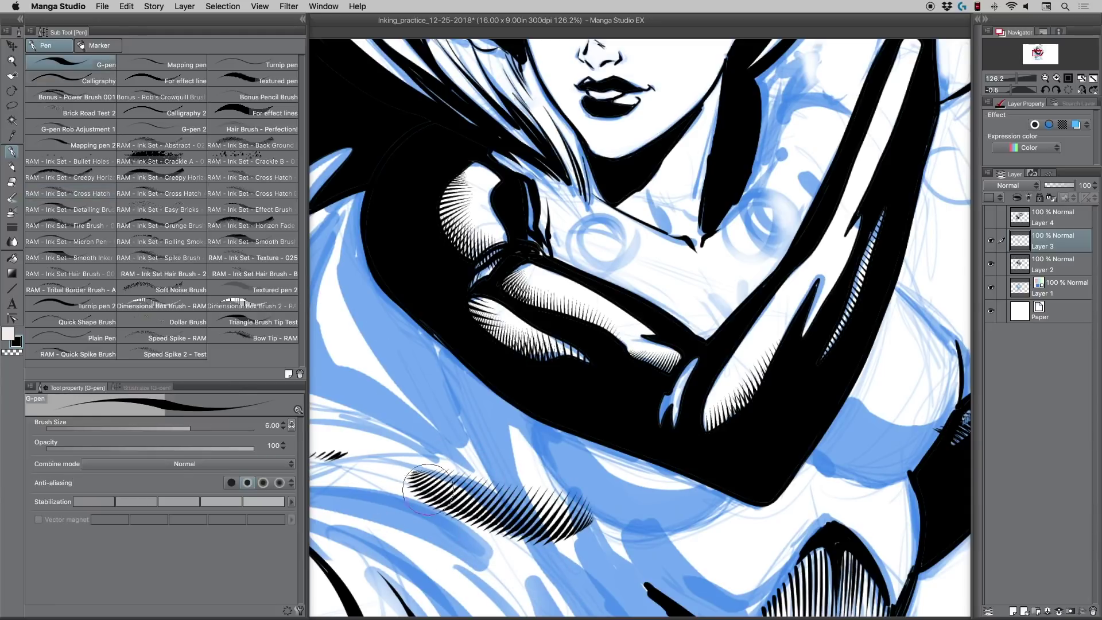
mouse_move(414, 482)
left_mouse_down()
mouse_move(517, 526)
mouse_move(580, 501)
left_mouse_up()
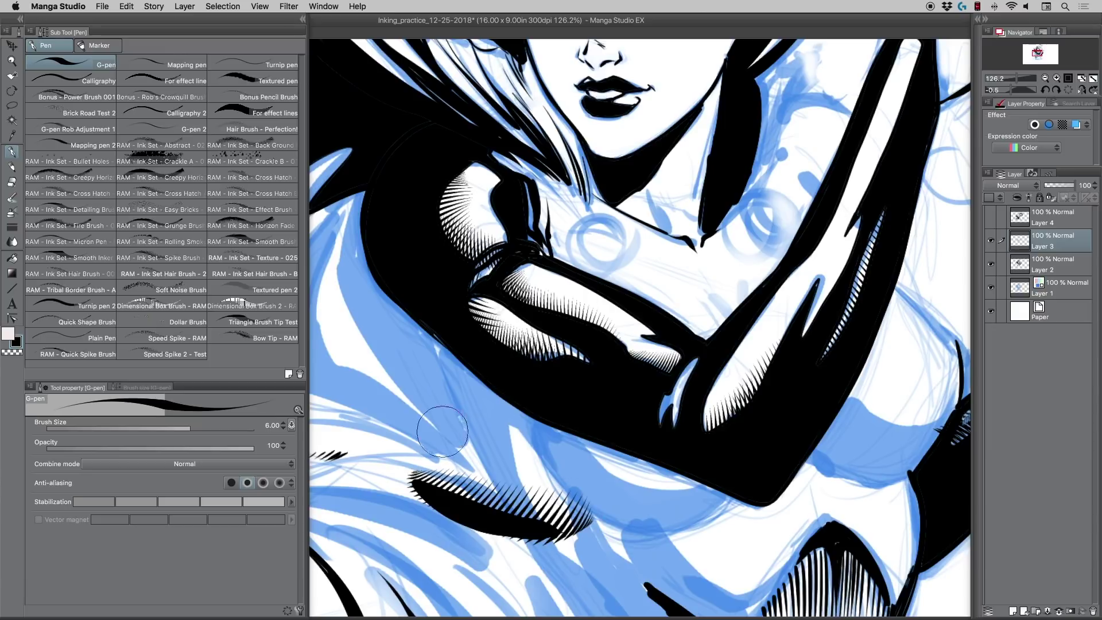
key("super+z")
mouse_move(415, 483)
left_mouse_down()
mouse_move(524, 533)
mouse_move(588, 520)
left_mouse_up()
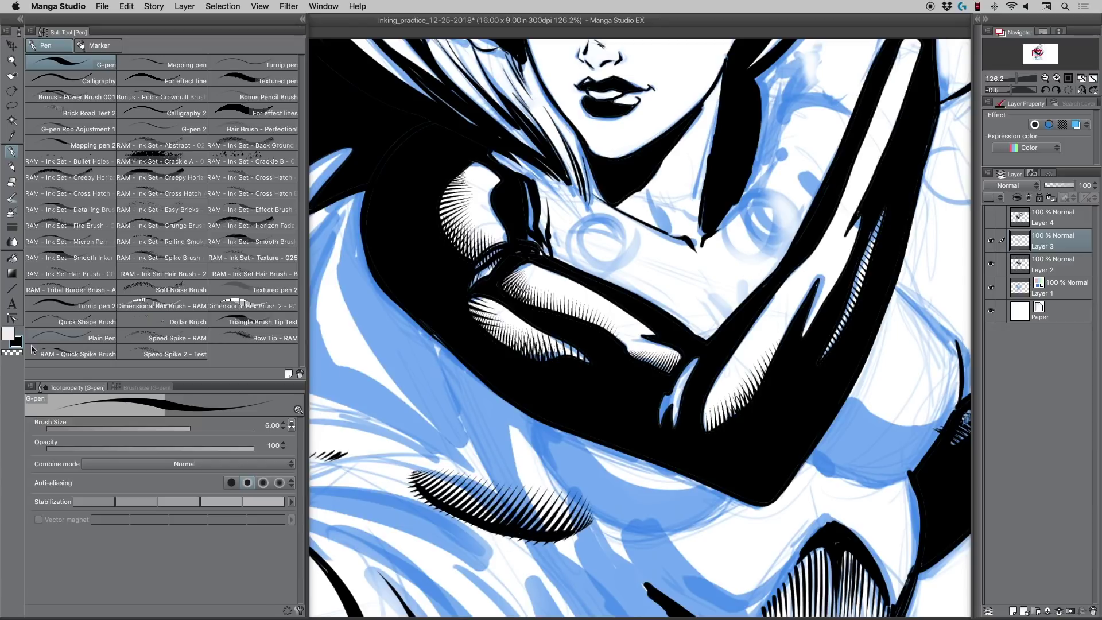
Set the G-pen to transparent colour at size 2 and carve thin gaps into the hatched cape patch's dark edge
left_click(12, 352)
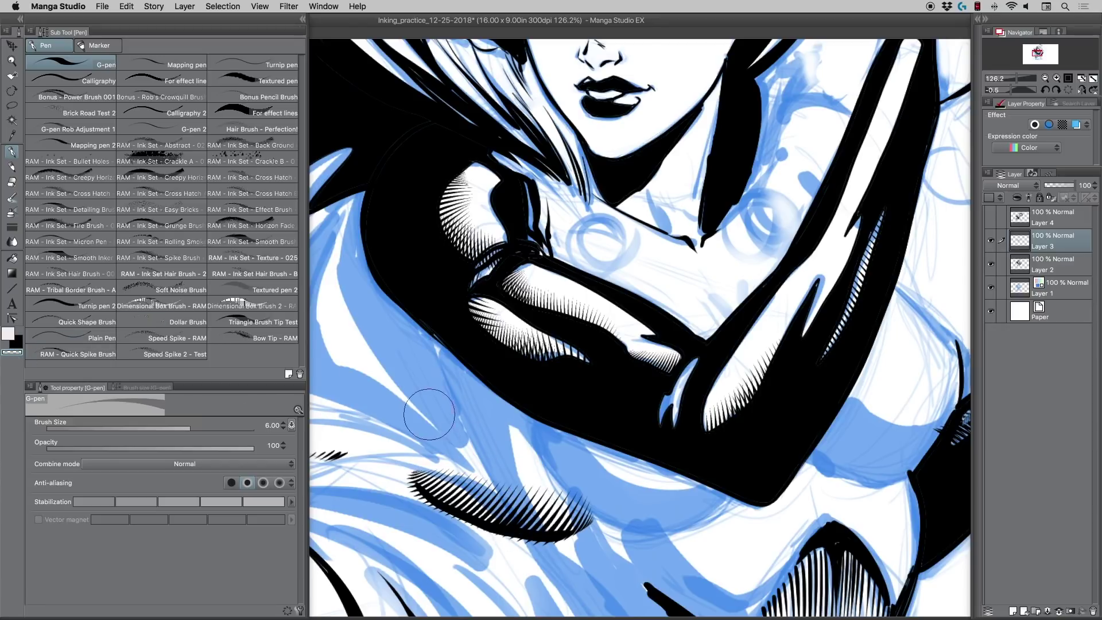
key("bracketleft")
key("bracketleft")
key("bracketleft")
key("bracketleft")
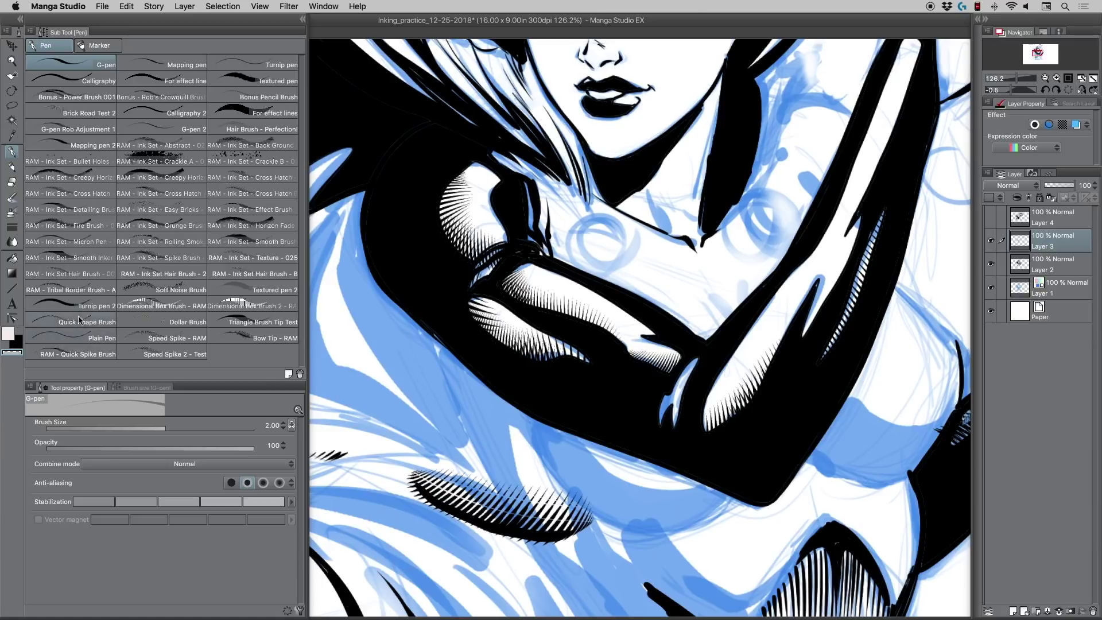
Try large Bow Tip - RAM strokes over the blue cape shadow below the hatched patch, then undo them
left_click(179, 322)
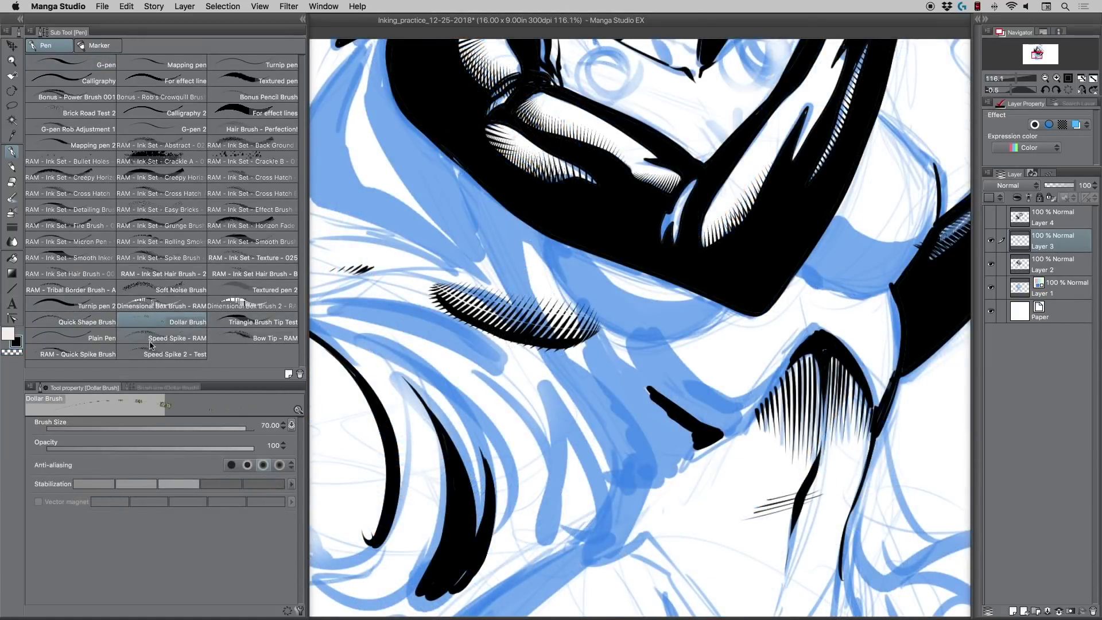
left_click(269, 337)
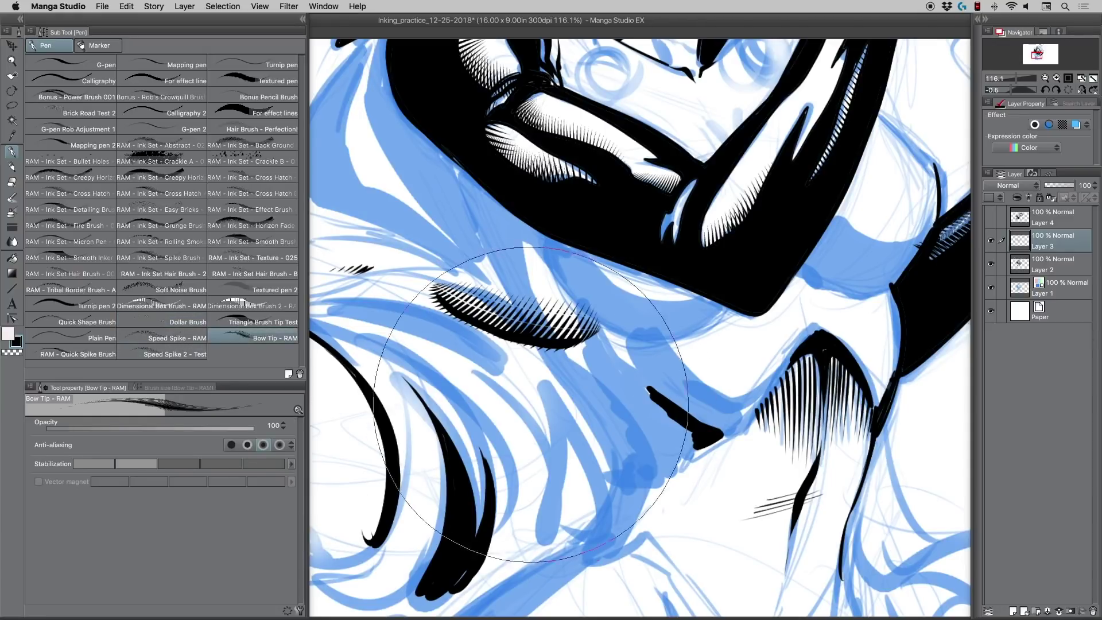
mouse_move(590, 383)
left_mouse_down()
mouse_move(545, 453)
mouse_move(550, 439)
mouse_move(600, 491)
left_mouse_up()
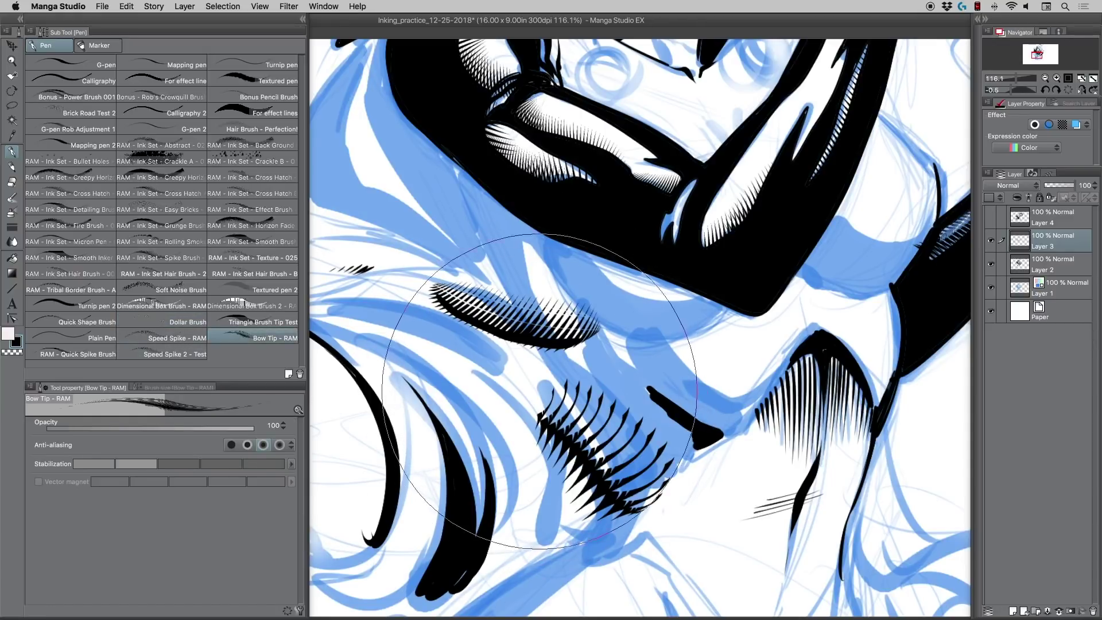
left_click_drag(660, 473, 626, 507)
key("super+z")
key("super+z")
key("super+z")
key("super+z")
key("super+z")
key("super+z")
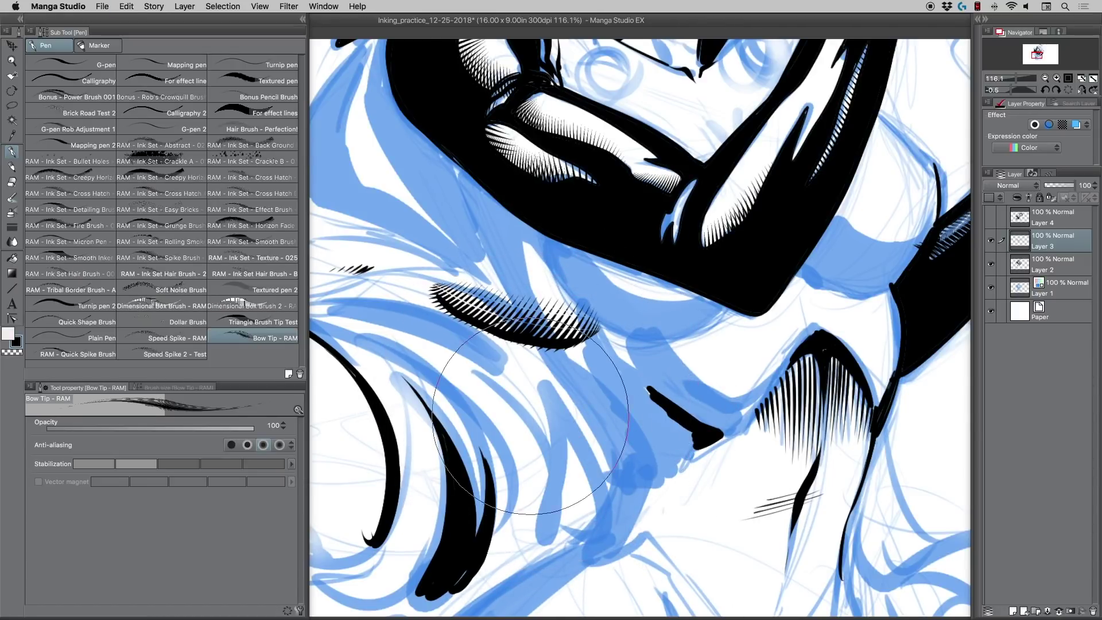
Try smaller curved Bow Tip strokes side by side over the cape shadow, then undo them
mouse_move(512, 393)
left_mouse_down()
mouse_move(602, 486)
mouse_move(525, 395)
mouse_move(614, 444)
mouse_move(623, 512)
left_mouse_up()
left_click_drag(525, 383, 660, 517)
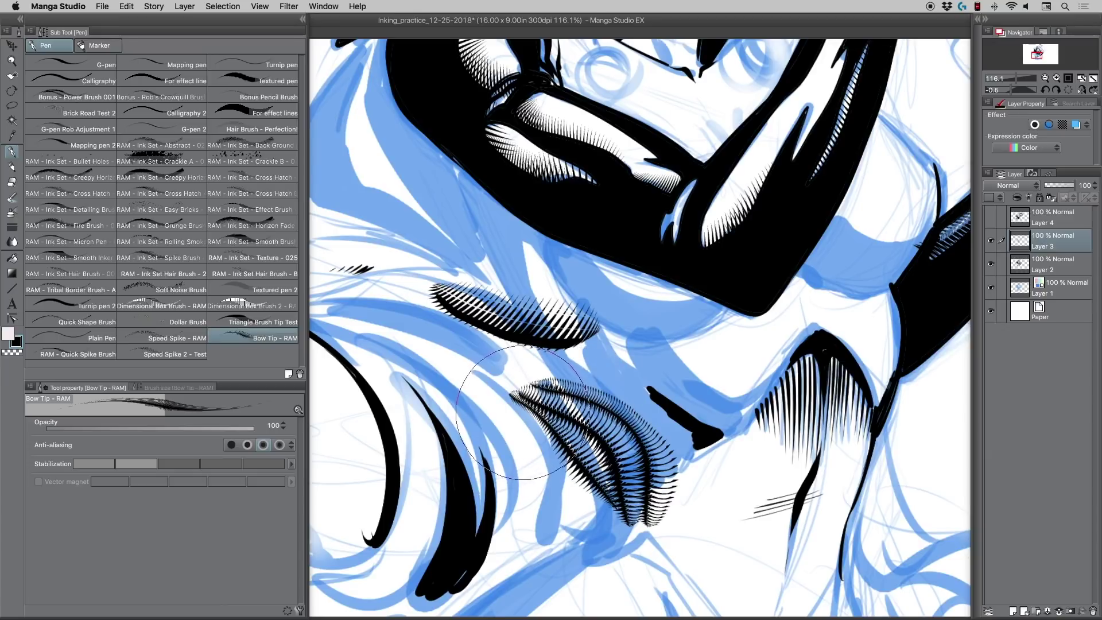
key("super+z")
key("super+z")
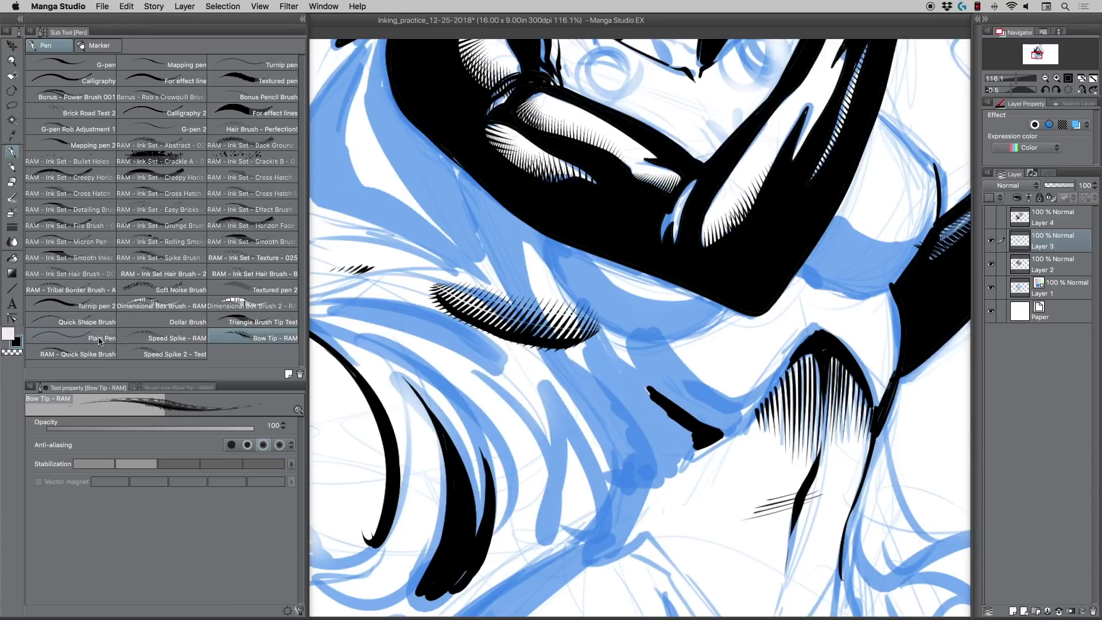
Select the Speed Spike - RAM pen and try a short stroke on the lower cape, then undo it
left_click(150, 339)
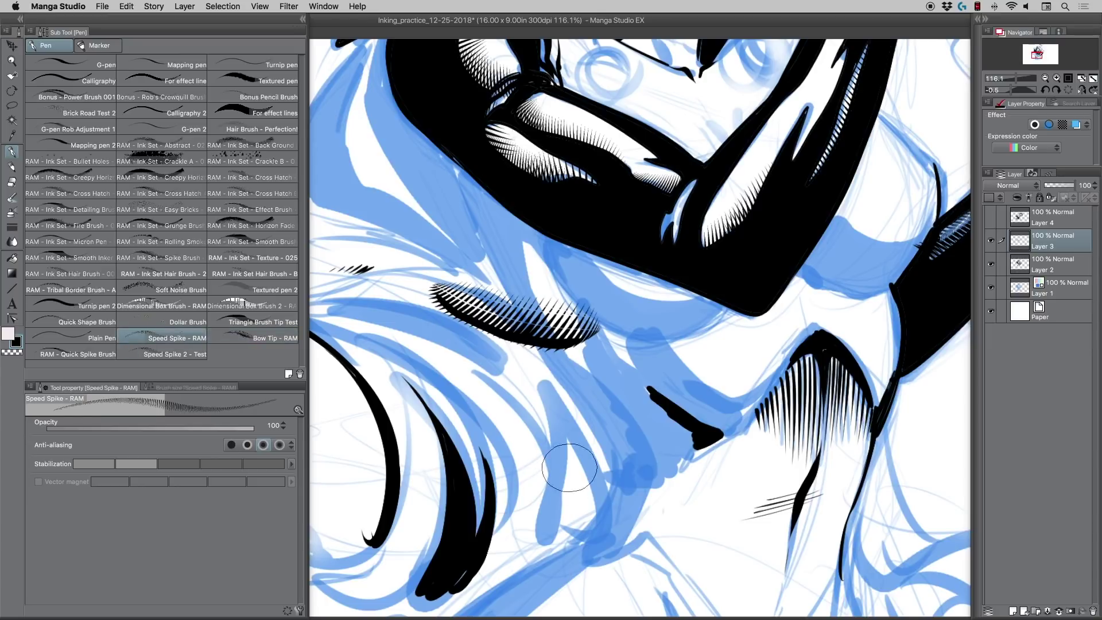
left_click_drag(579, 486, 565, 436)
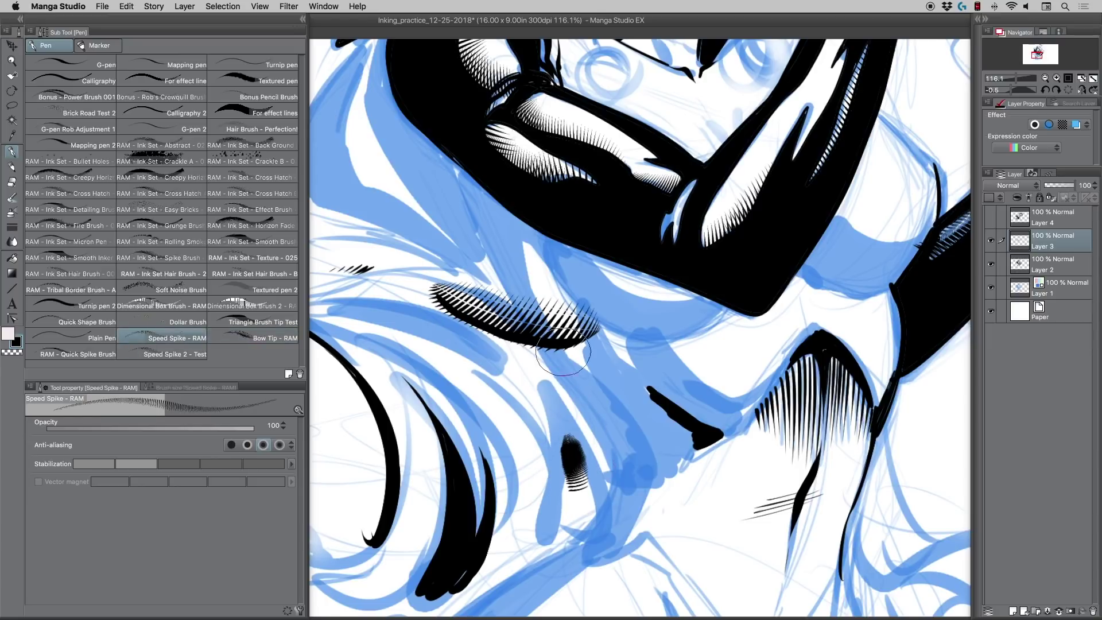
key("ctrl+z")
Draw a curved Speed Spike stroke along the blue fold of the outer cape, undoing the first attempt and redrawing it
scroll(565, 374, "left", 10)
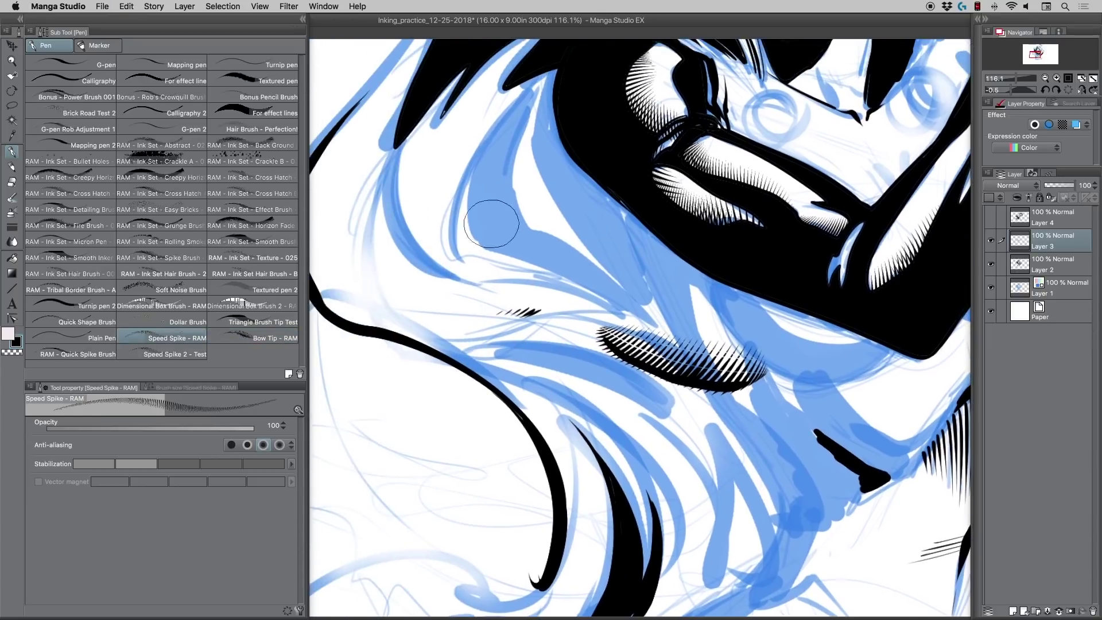
scroll(565, 374, "left", 5)
scroll(565, 374, "up", 3)
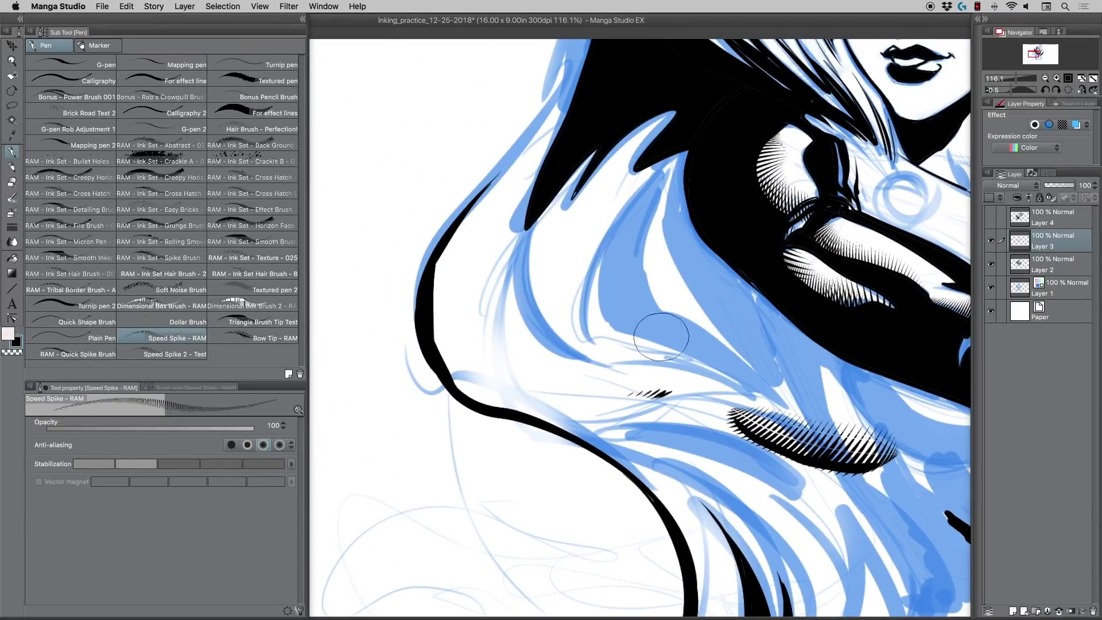
mouse_move(665, 376)
left_mouse_down()
mouse_move(602, 364)
mouse_move(492, 244)
left_mouse_up()
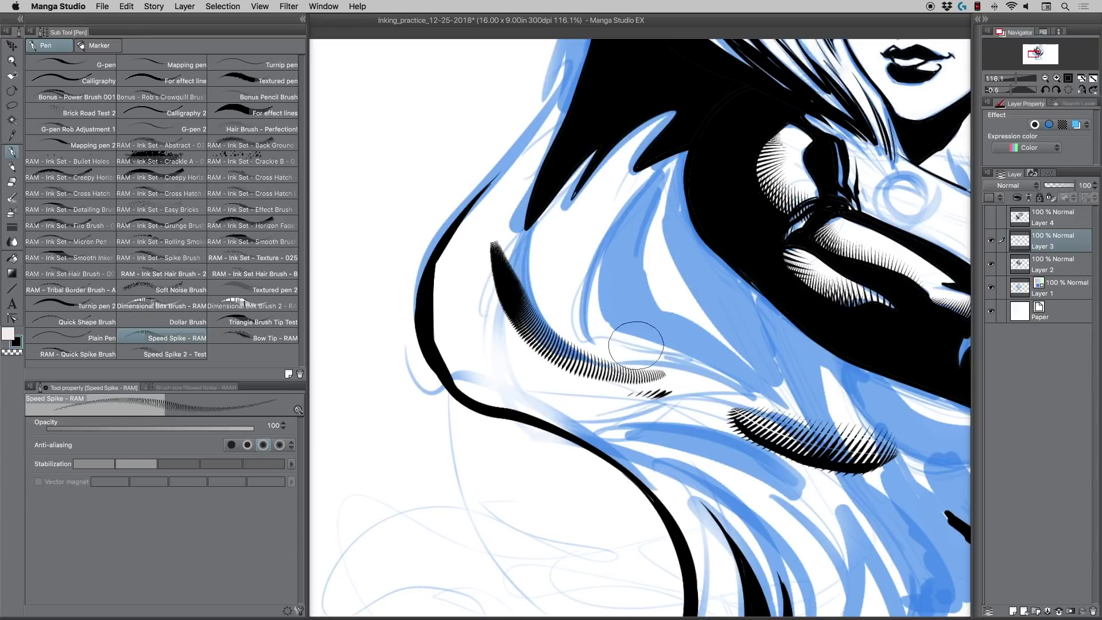
key("super+z")
mouse_move(676, 379)
left_mouse_down()
mouse_move(542, 301)
mouse_move(531, 253)
left_mouse_up()
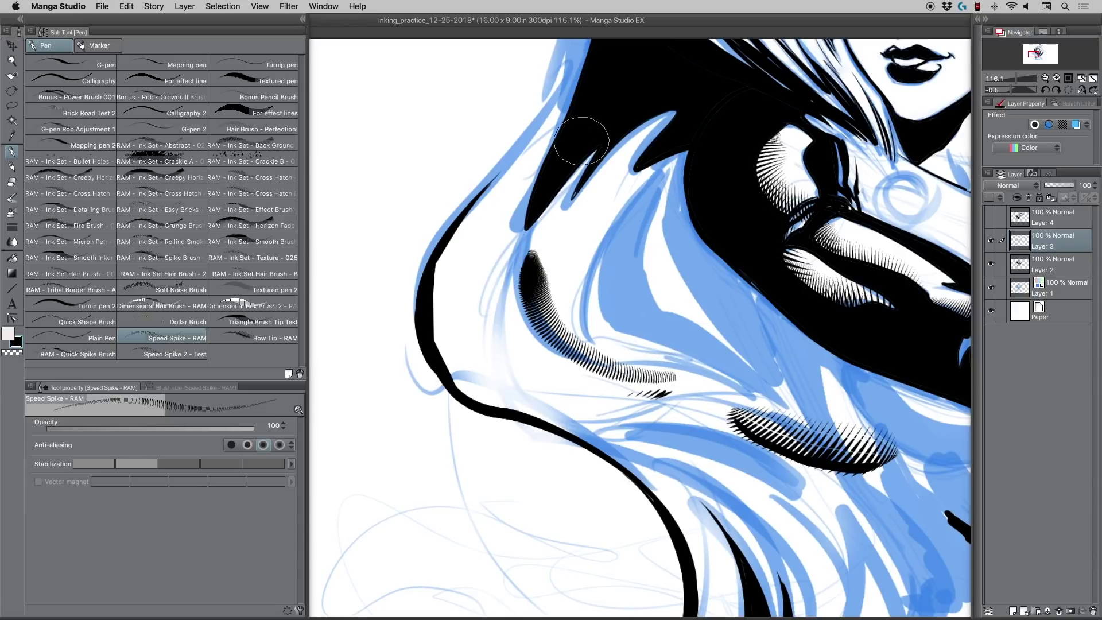
Undo the last stroke on the outer cape fold and try downward Speed Spike - RAM strokes along it, undoing each one
key("super+z")
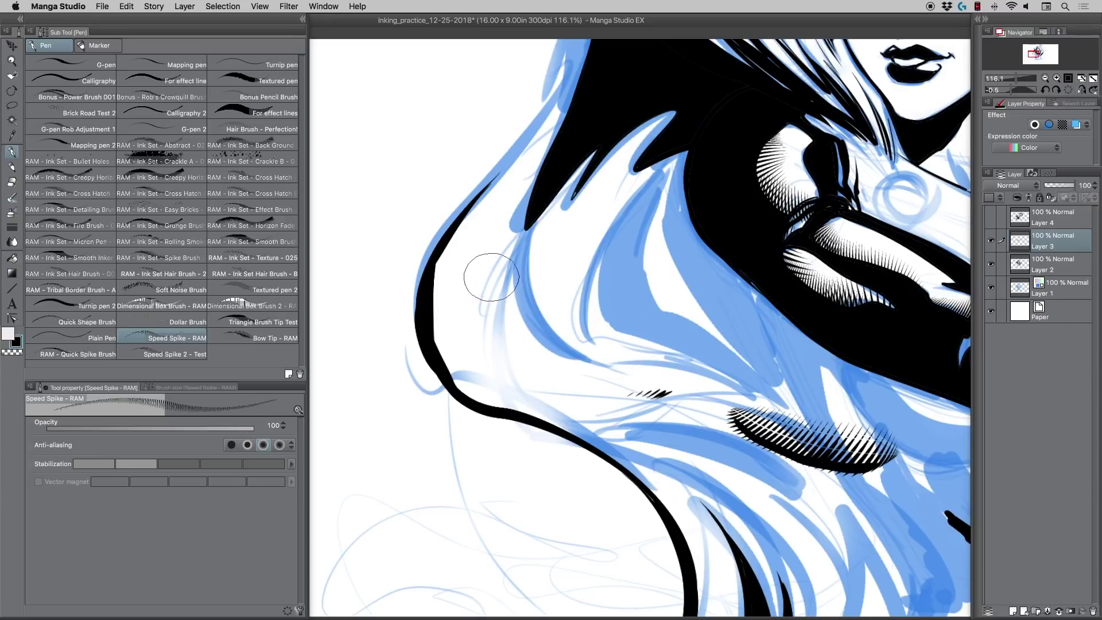
mouse_move(492, 261)
left_mouse_down()
mouse_move(530, 347)
mouse_move(642, 370)
left_mouse_up()
key("super+z")
left_click_drag(513, 277, 643, 374)
key("super+z")
mouse_move(519, 276)
left_mouse_down()
mouse_move(548, 327)
mouse_move(638, 379)
left_mouse_up()
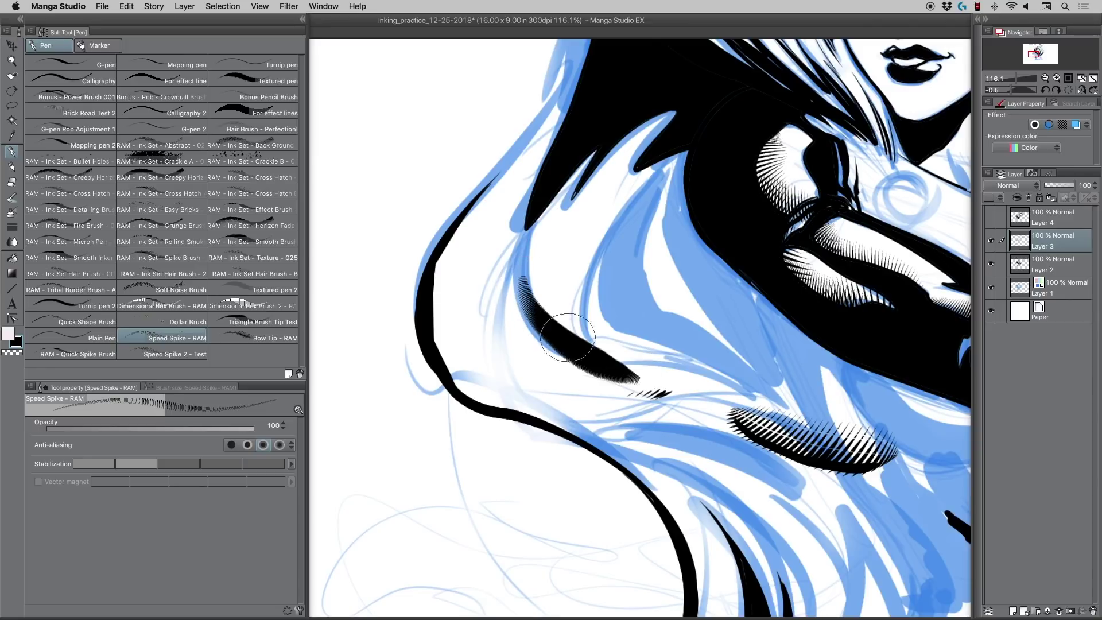
key("super+z")
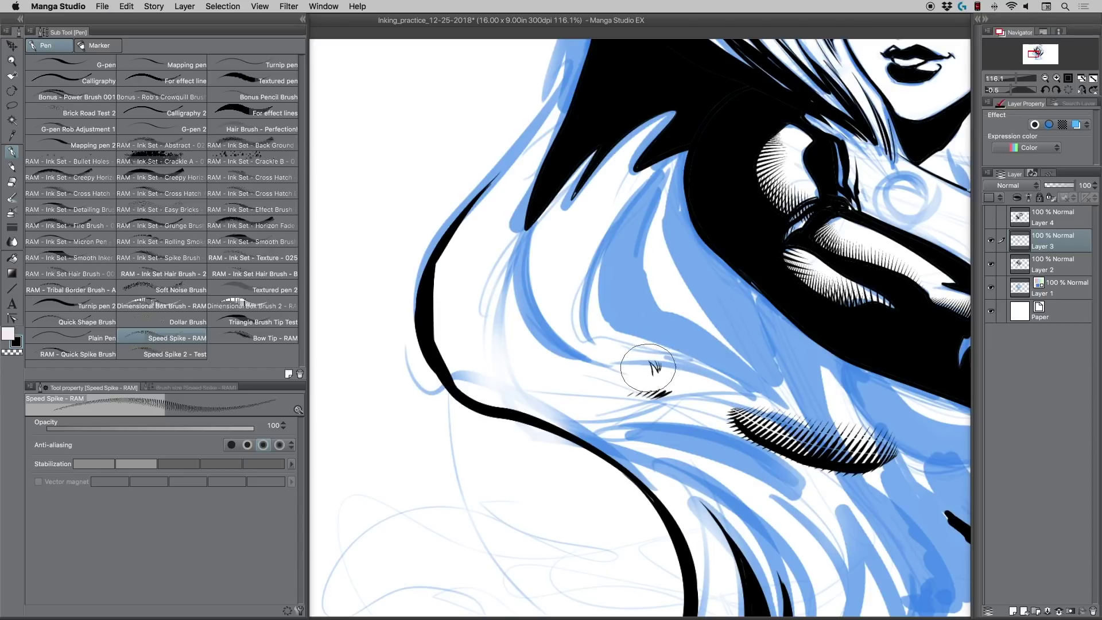
Draw a Speed Spike - RAM stroke along the outer cape fold from its lower end upward, undoing the first attempt and redrawing it shorter
mouse_move(661, 367)
left_mouse_down()
mouse_move(562, 342)
mouse_move(524, 252)
left_mouse_up()
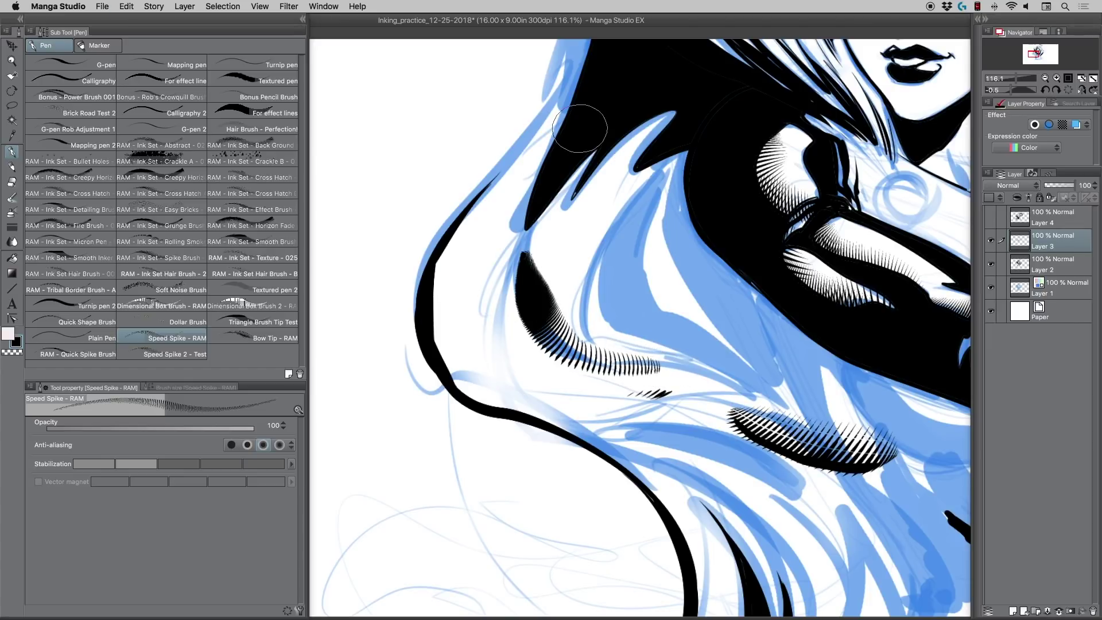
key("super+z")
mouse_move(662, 378)
left_mouse_down()
mouse_move(628, 370)
mouse_move(526, 290)
left_mouse_up()
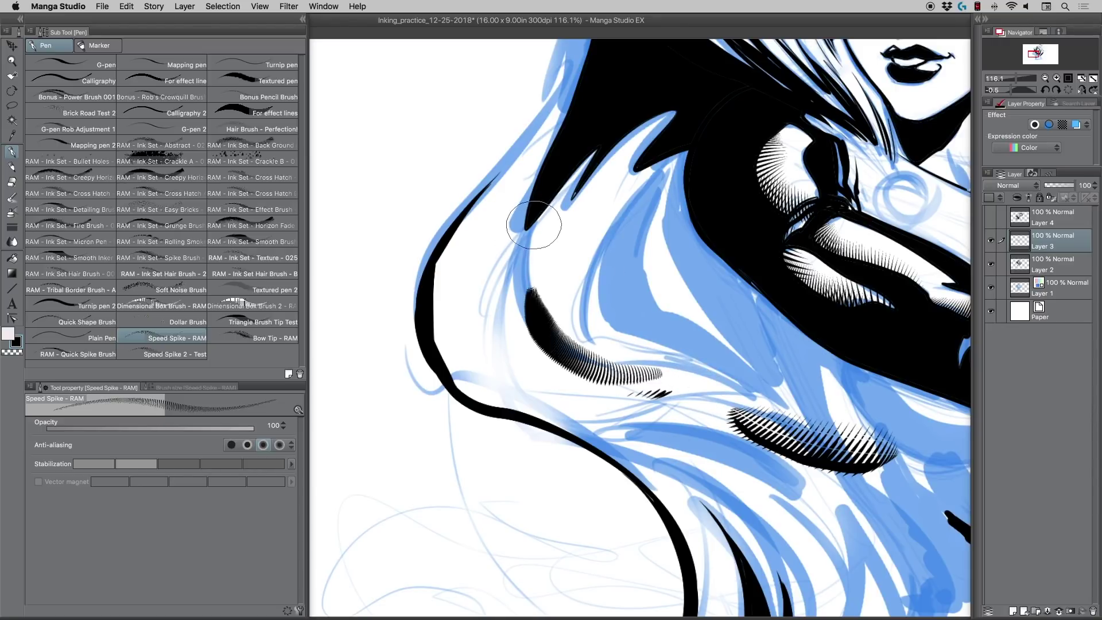
Try Speed Spike - RAM strokes joining the black cape tip to the feathered outer fold, then undo them
left_click_drag(531, 228, 565, 353)
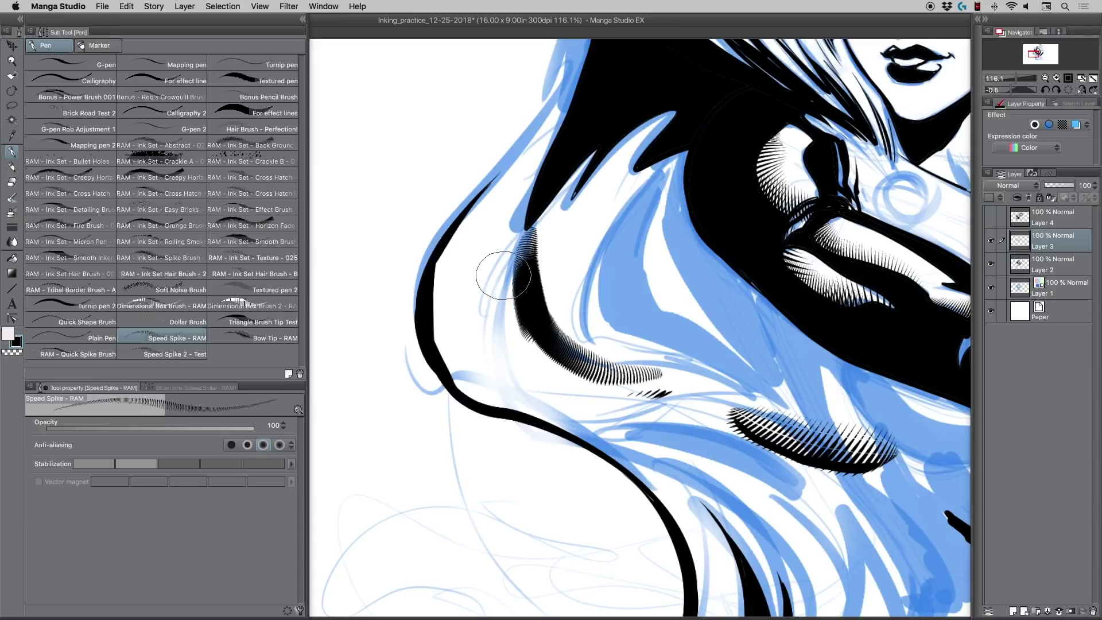
key("super+z")
left_click_drag(534, 221, 568, 353)
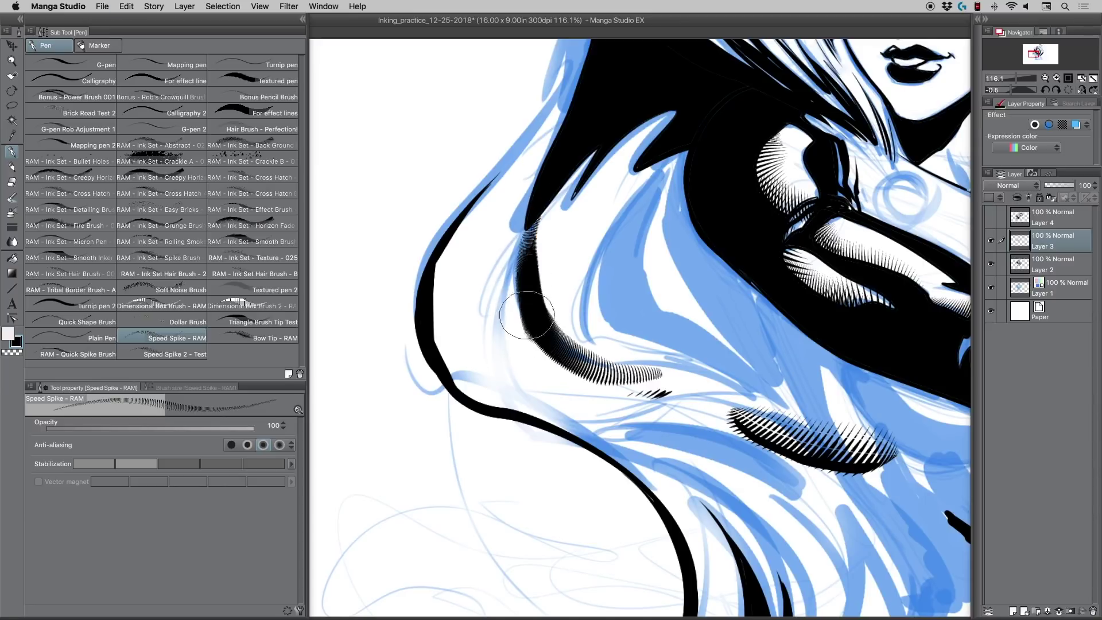
key("super+z")
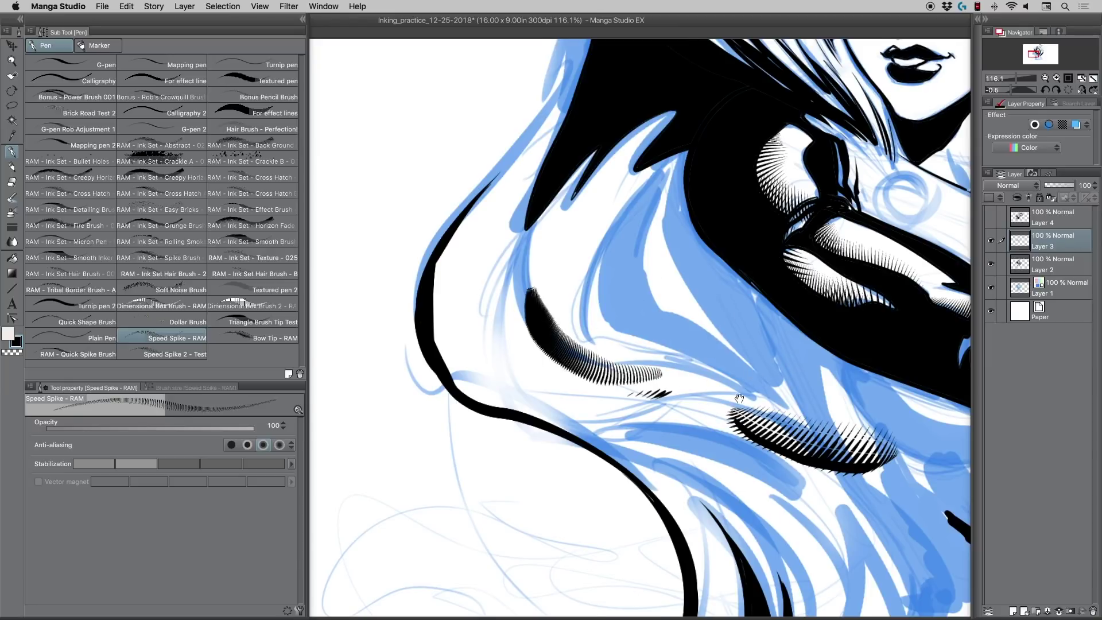
Try Speed Spike - RAM strokes down the white highlight of the raised forearm, undoing each one
left_click_drag(739, 398, 586, 407)
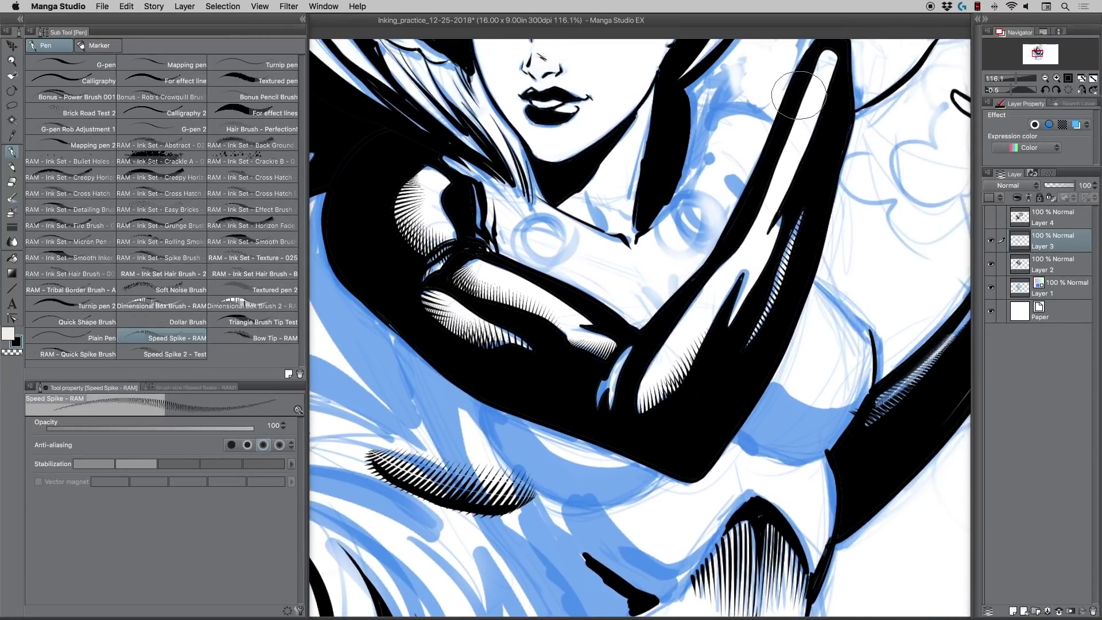
left_click_drag(796, 107, 722, 252)
key("super+z")
left_click_drag(818, 59, 728, 241)
key("super+z")
left_click_drag(823, 50, 746, 217)
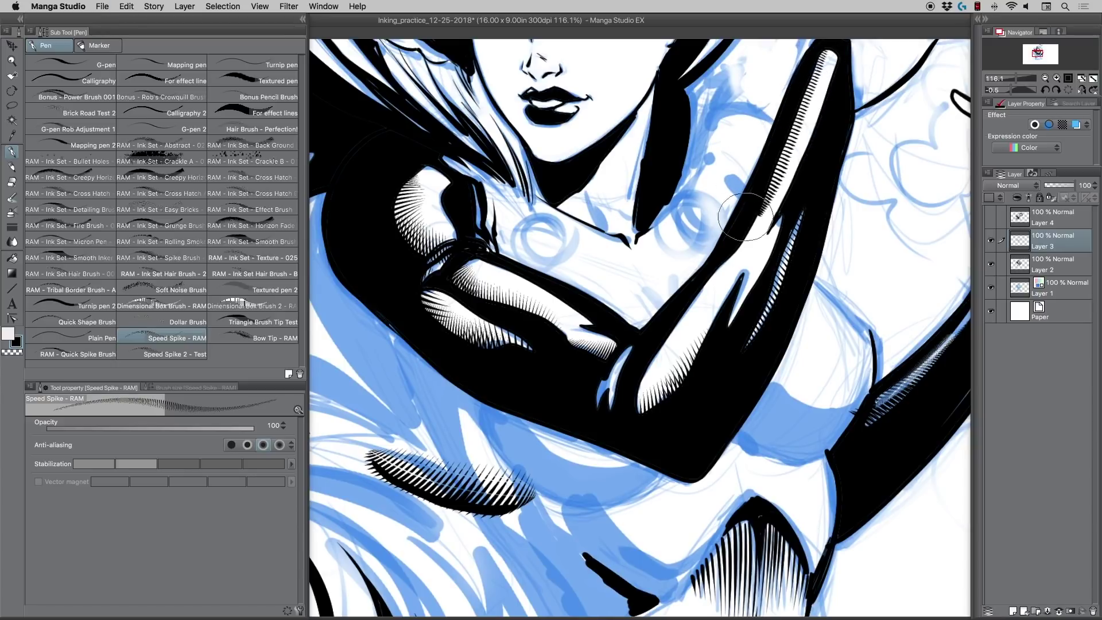
key("super+z")
mouse_move(828, 53)
left_mouse_down()
mouse_move(789, 111)
mouse_move(772, 189)
left_mouse_up()
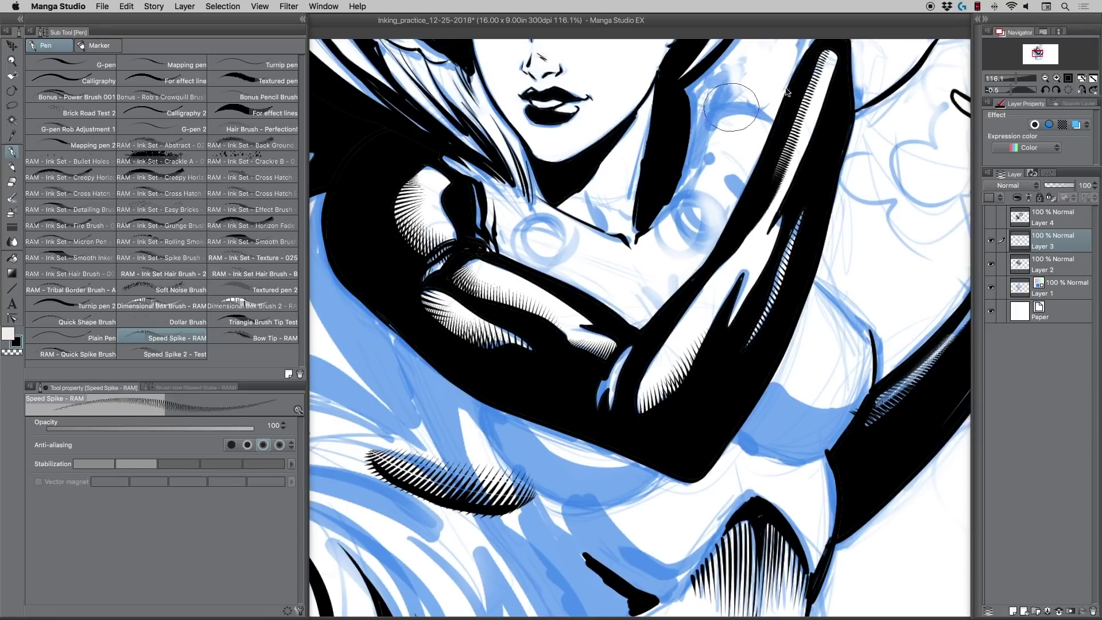
key("super+z")
mouse_move(828, 56)
left_mouse_down()
mouse_move(797, 125)
mouse_move(697, 263)
left_mouse_up()
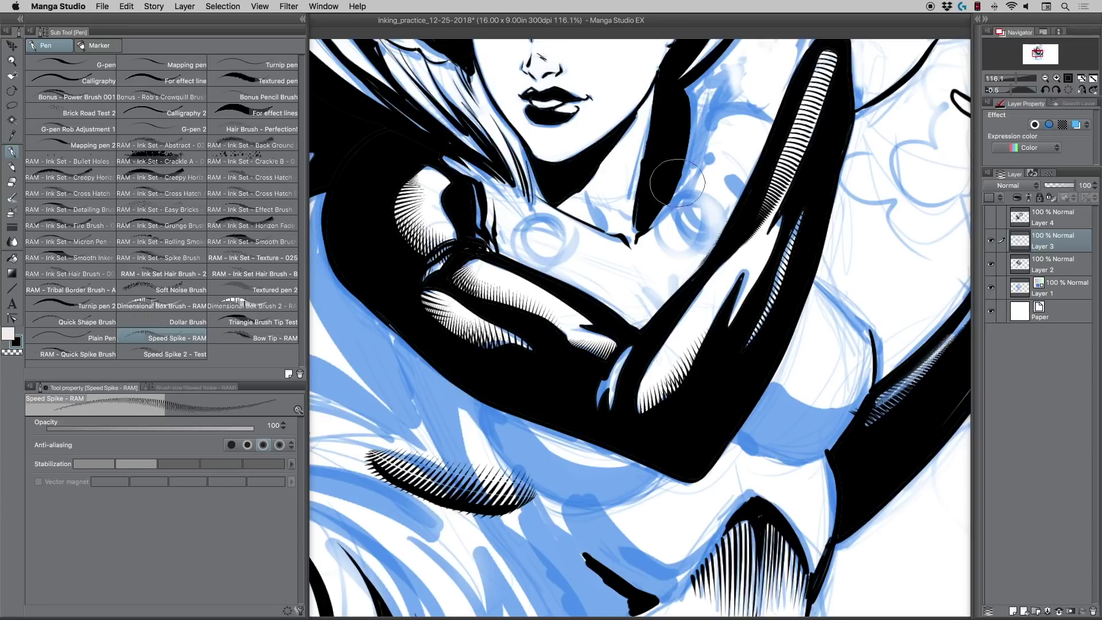
key("super+z")
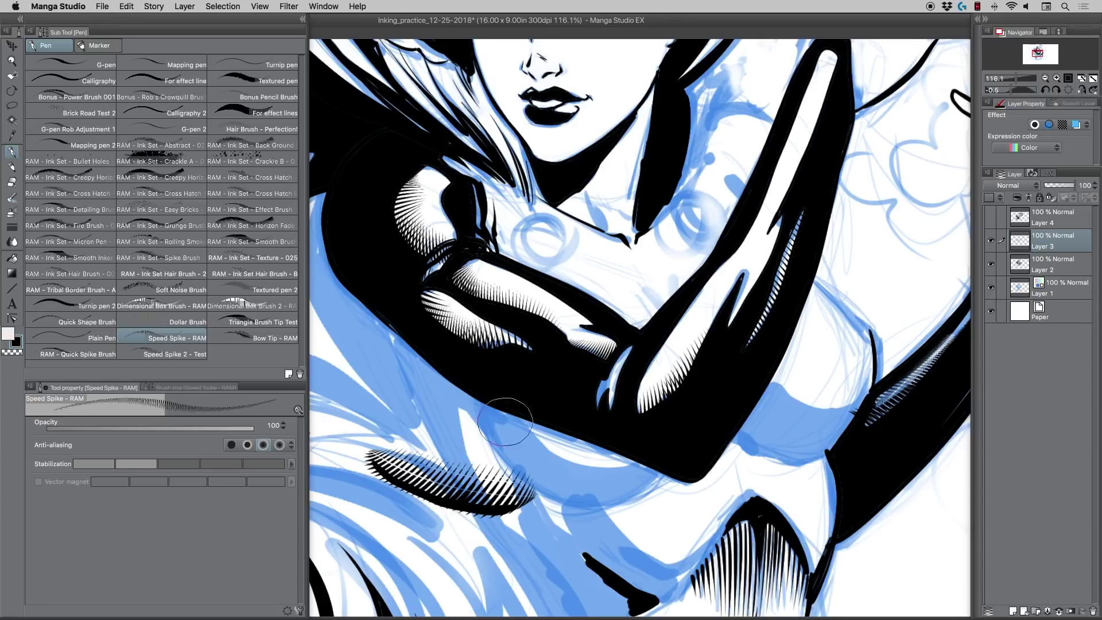
Try Speed Spike - RAM strokes from the upper tip of the black lower cape fold, undoing each one
scroll(539, 333, "down", 10)
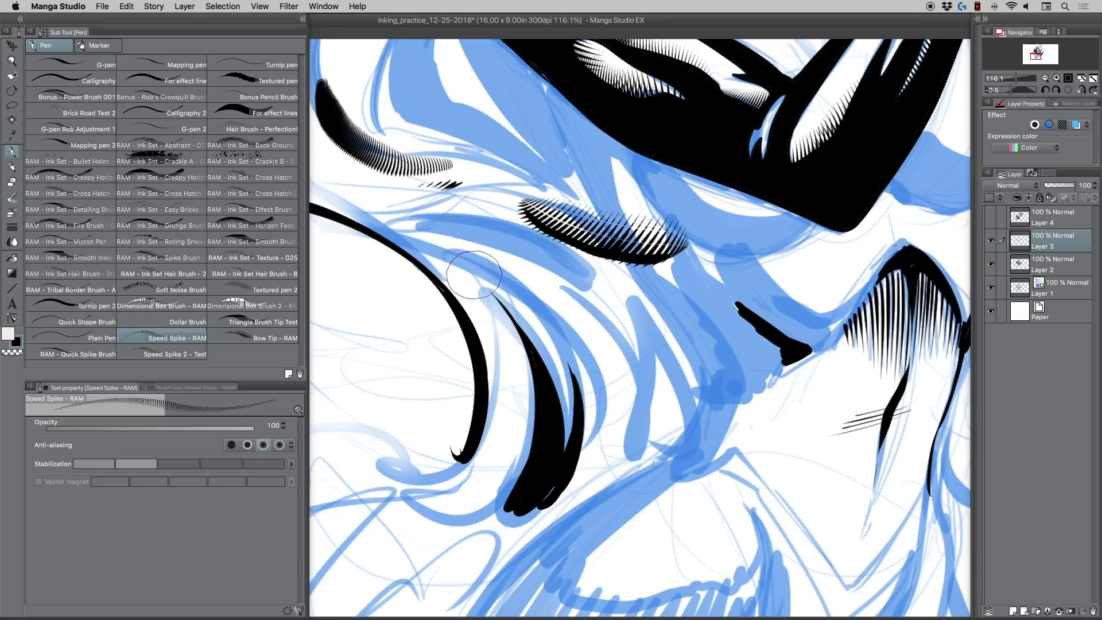
mouse_move(473, 275)
left_mouse_down()
mouse_move(505, 304)
mouse_move(565, 436)
left_mouse_up()
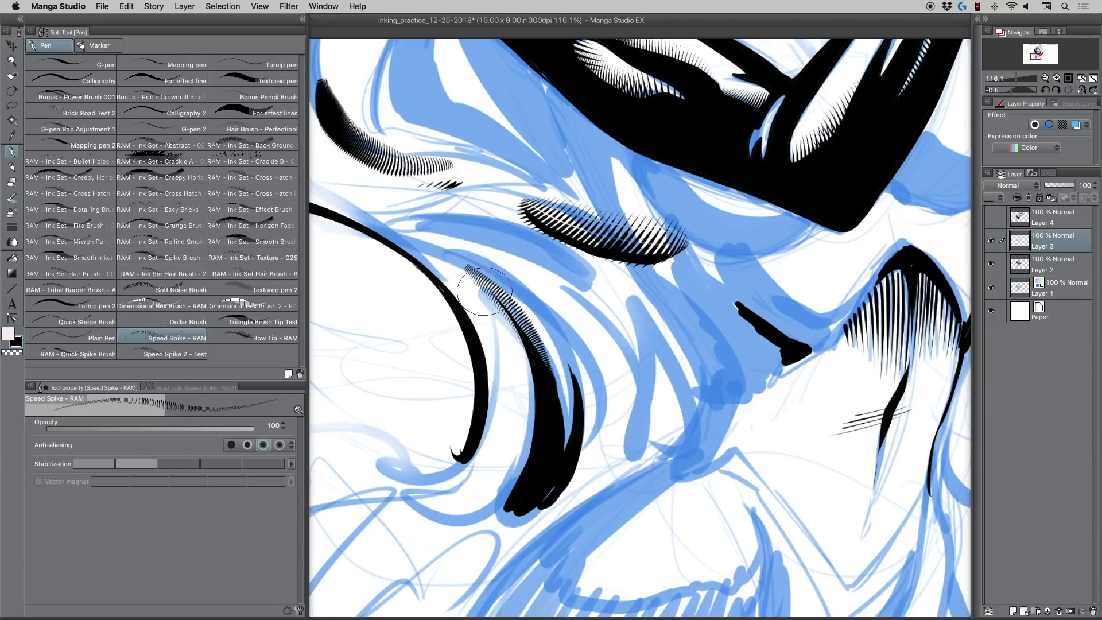
key("super+z")
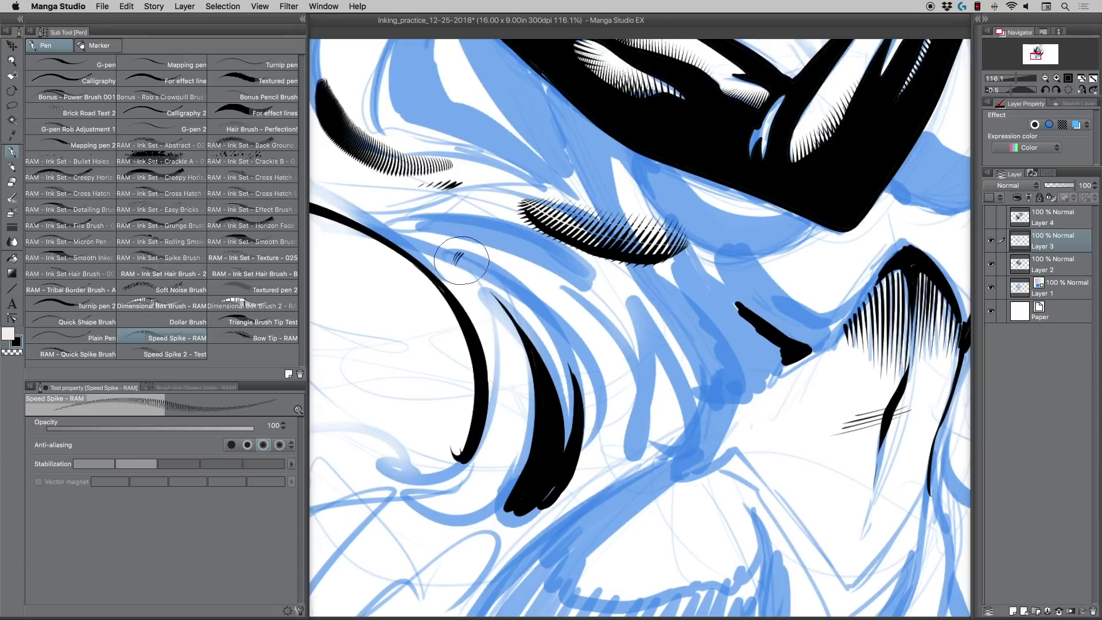
mouse_move(461, 260)
left_mouse_down()
mouse_move(519, 318)
mouse_move(545, 373)
left_mouse_up()
key("super+z")
mouse_move(465, 260)
left_mouse_down()
mouse_move(536, 344)
mouse_move(545, 376)
left_mouse_up()
key("super+z")
Feather the upper ends of the two black lower cape folds with long curved Speed Spike - RAM strokes, undoing attempts on the larger fold
mouse_move(479, 276)
left_mouse_down()
mouse_move(504, 302)
mouse_move(551, 476)
left_mouse_up()
key("super+z")
mouse_move(480, 273)
left_mouse_down()
mouse_move(540, 352)
mouse_move(531, 445)
left_mouse_up()
key("super+z")
mouse_move(446, 249)
left_mouse_down()
mouse_move(480, 275)
mouse_move(548, 388)
mouse_move(542, 477)
left_mouse_up()
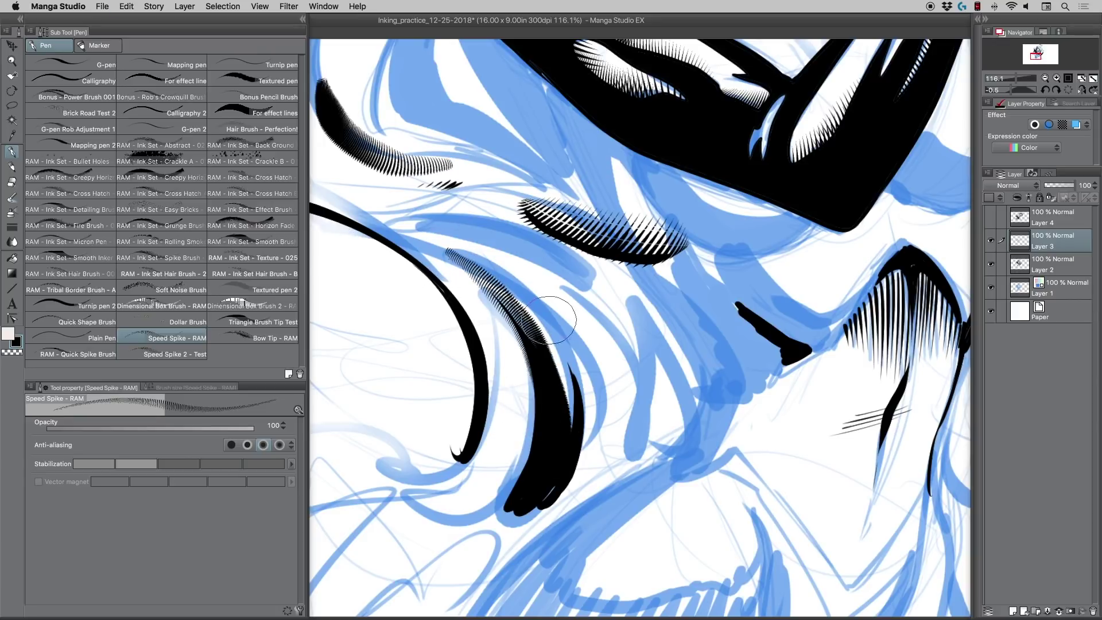
left_click_drag(539, 310, 586, 453)
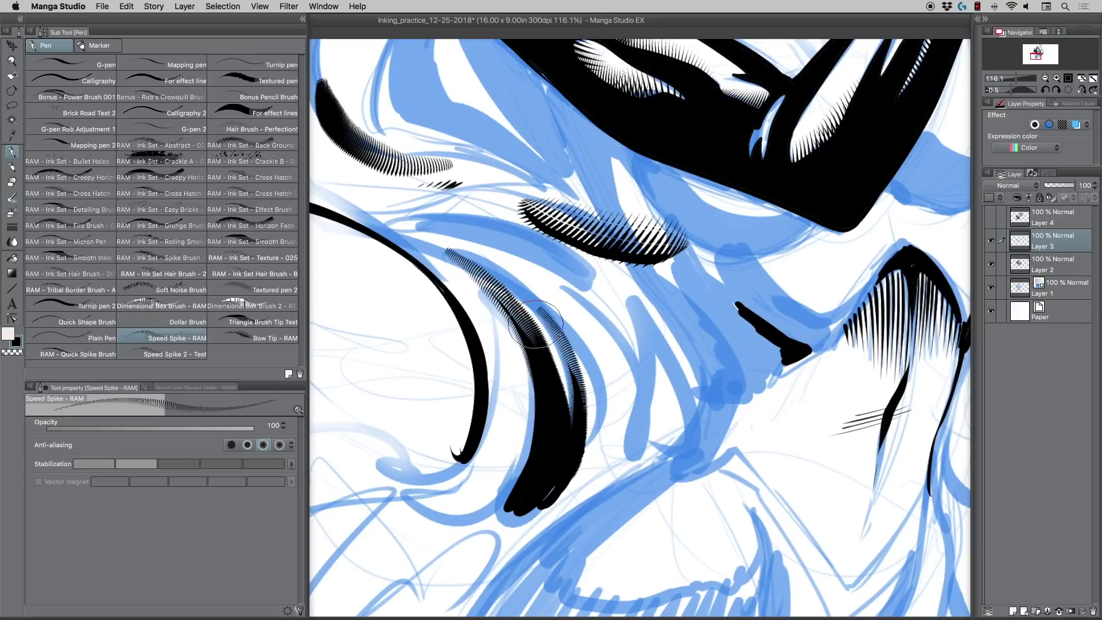
Select the Speed Spike 2 - Test pen and try two strokes down the blue fold beside the black cape folds, then undo them
left_click(165, 356)
left_click_drag(623, 287, 627, 451)
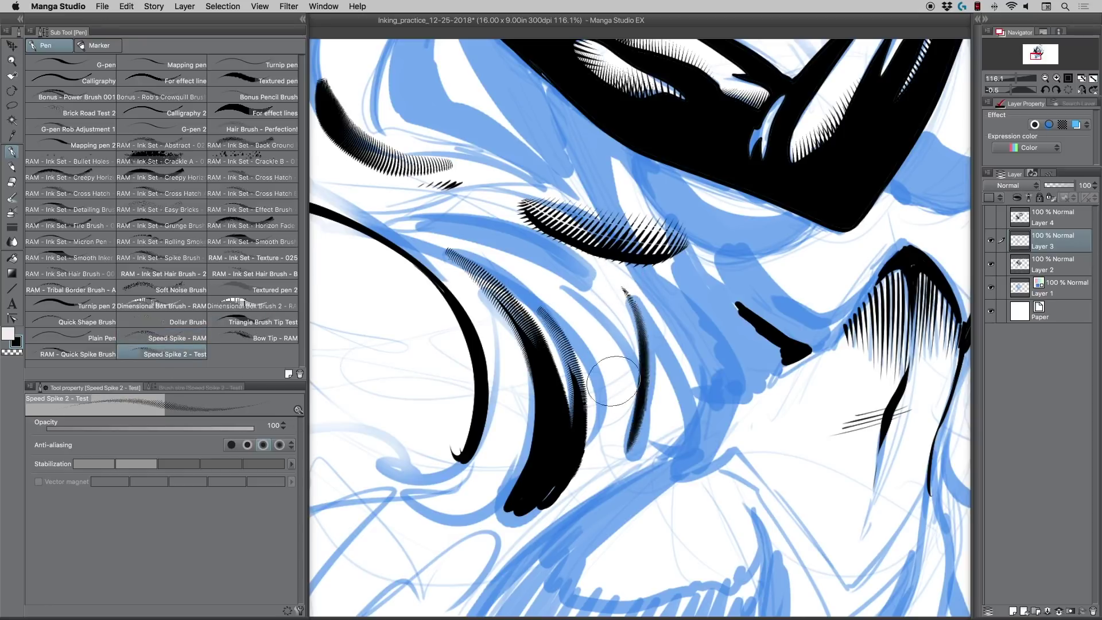
left_click_drag(610, 280, 632, 466)
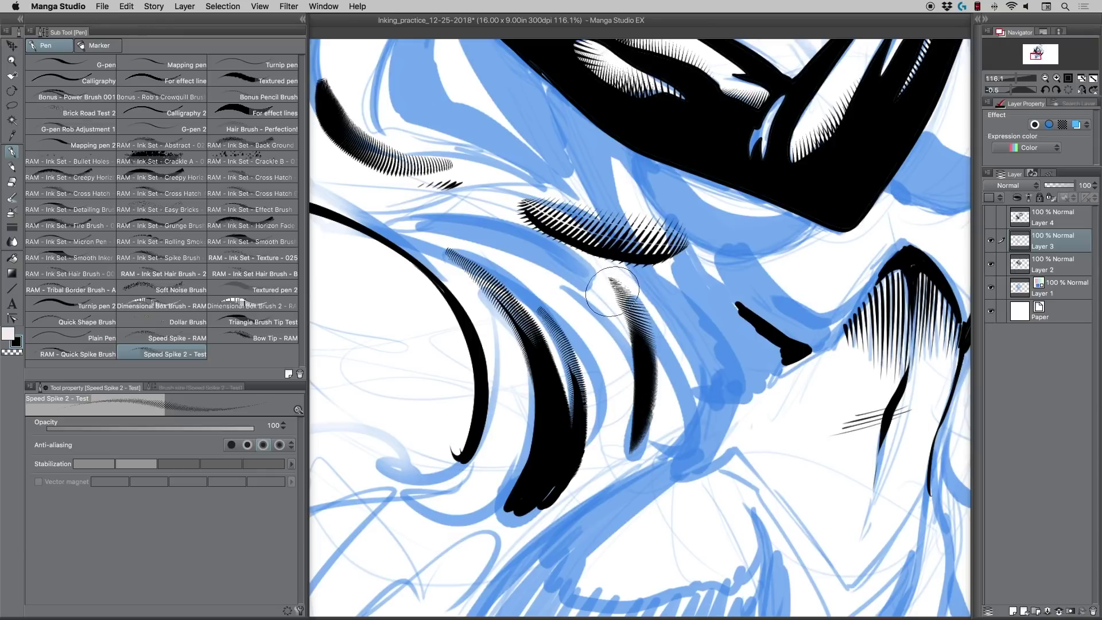
key("super+z")
key("super+shift+z")
key("super+z")
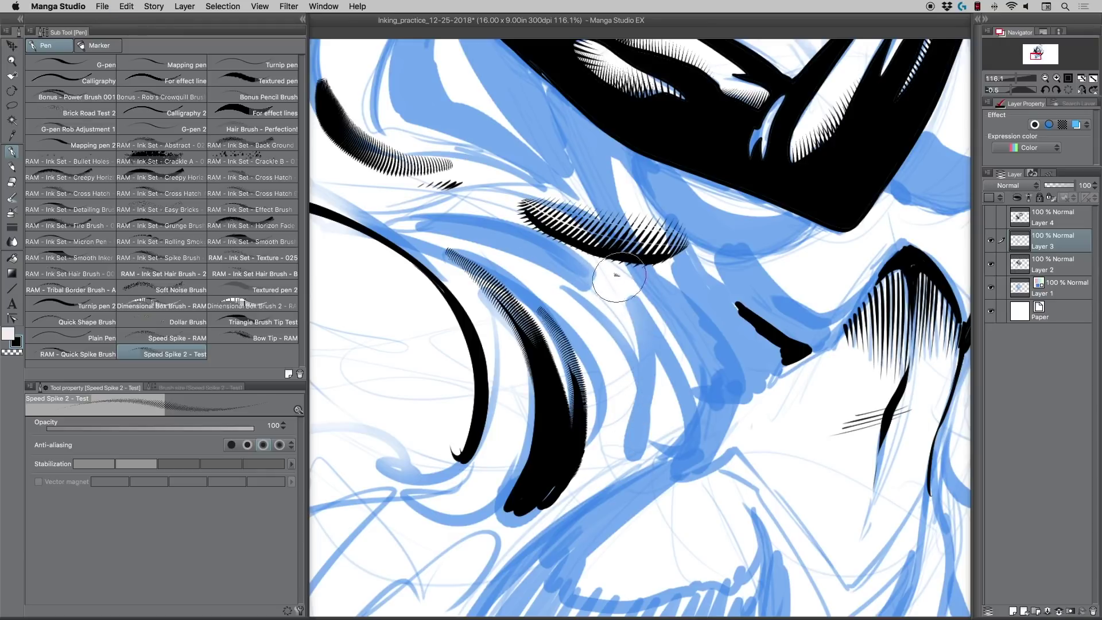
Draw two converging Speed Spike 2 - Test strokes down the blue cape folds beside the black ones, undoing the first attempts
left_click_drag(612, 279, 631, 447)
key("super+z")
mouse_move(548, 273)
left_mouse_down()
mouse_move(597, 315)
mouse_move(660, 449)
left_mouse_up()
key("super+z")
mouse_move(540, 266)
left_mouse_down()
mouse_move(613, 331)
mouse_move(640, 440)
left_mouse_up()
mouse_move(601, 273)
left_mouse_down()
mouse_move(646, 373)
mouse_move(640, 443)
left_mouse_up()
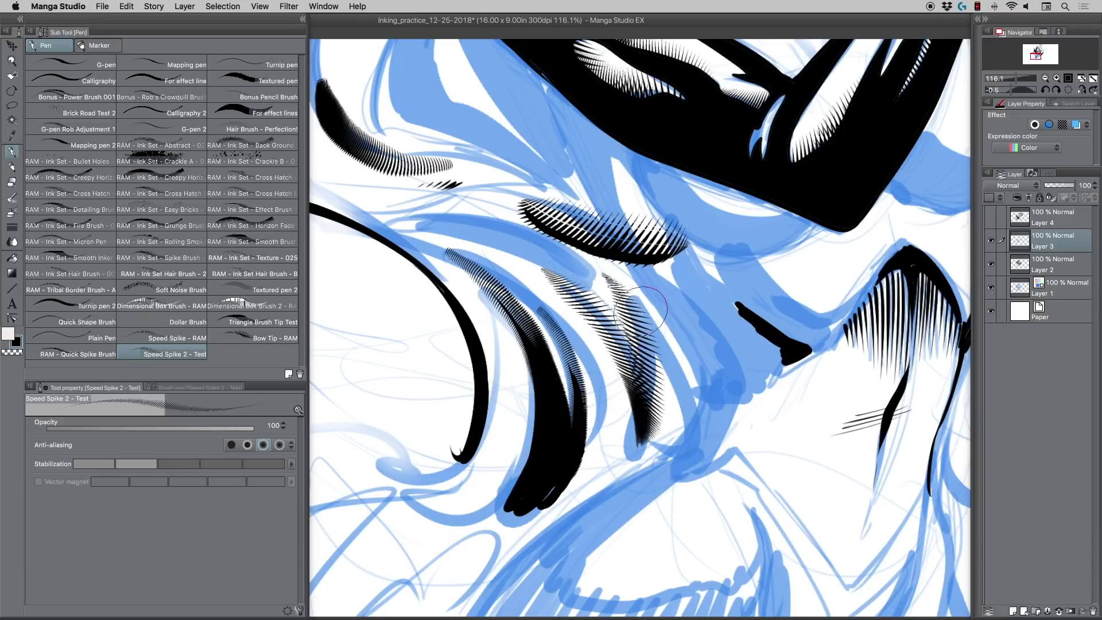
Undo an extra stroke over the converging hatching and draw a curved Speed Spike 2 - Test stroke down the innermost blue cape fold
mouse_move(613, 281)
left_mouse_down()
mouse_move(654, 424)
mouse_move(630, 468)
left_mouse_up()
key("super+z")
mouse_move(653, 322)
left_mouse_down()
mouse_move(678, 375)
mouse_move(677, 484)
left_mouse_up()
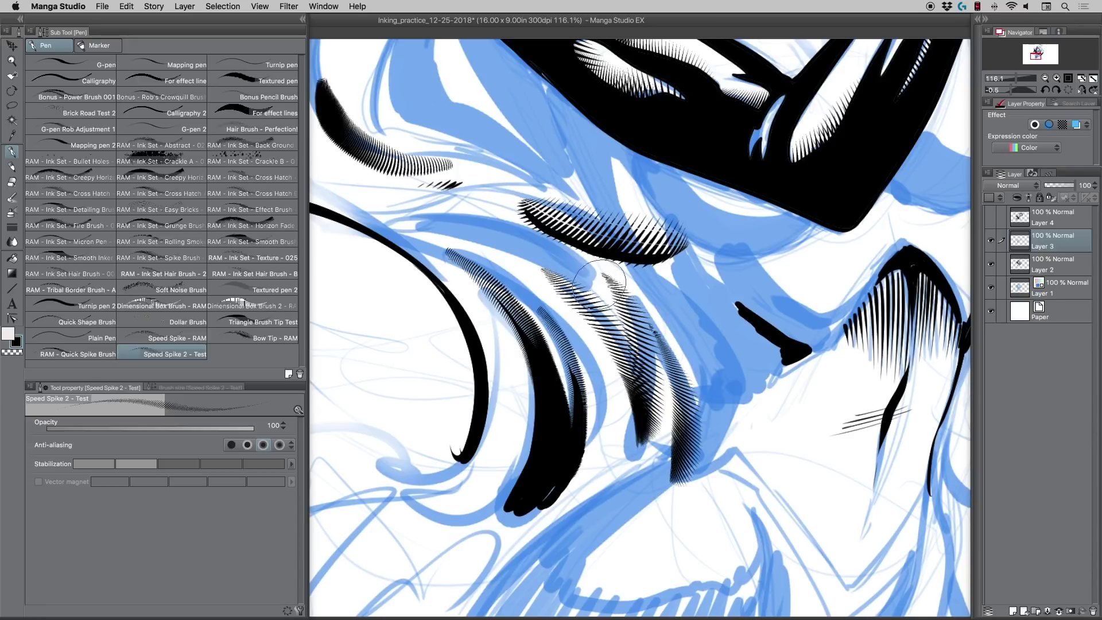
left_click_drag(613, 309, 600, 443)
Select the RAM - Quick Spike Brush and try a stroke near the black lower cape folds, then undo it
mouse_move(569, 258)
left_mouse_down()
mouse_move(543, 356)
mouse_move(555, 275)
left_mouse_up()
left_click_drag(517, 407, 536, 333)
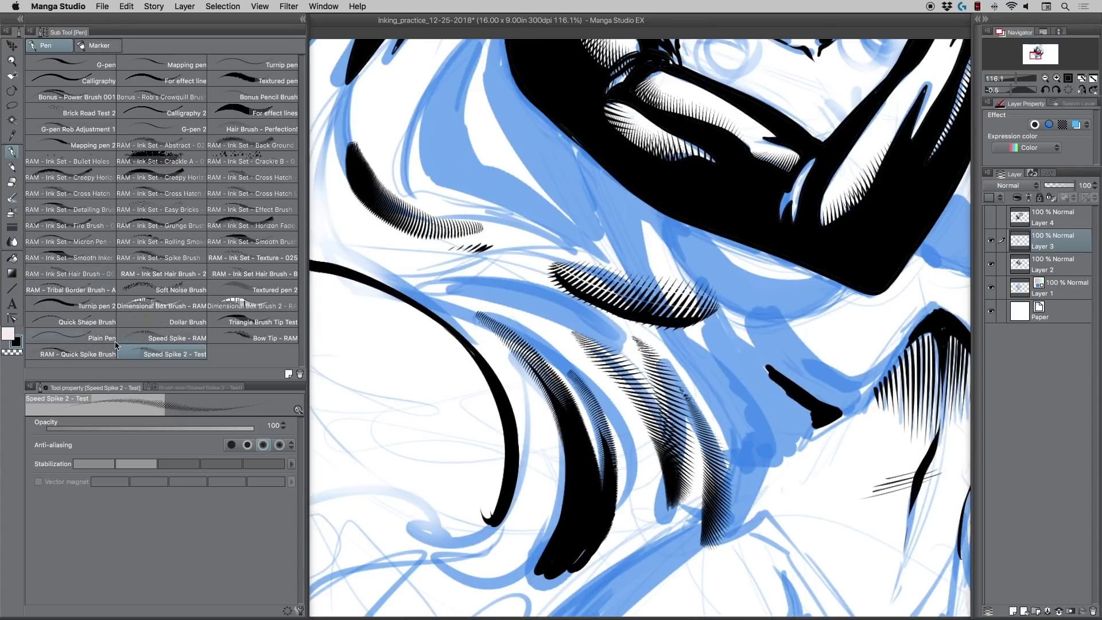
left_click(78, 352)
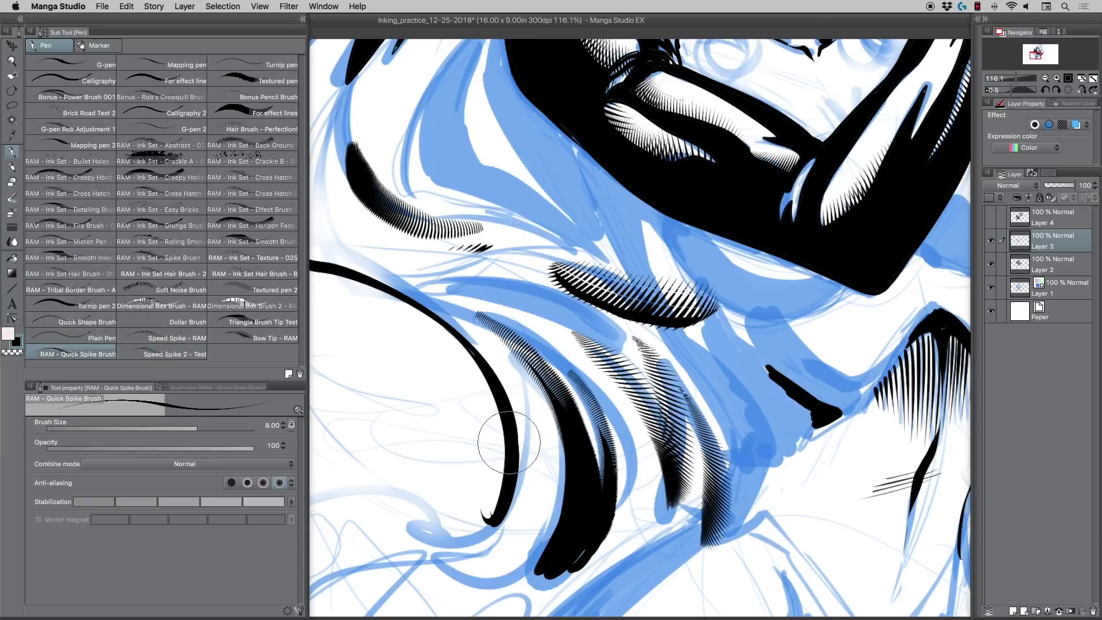
mouse_move(477, 485)
left_mouse_down()
mouse_move(647, 373)
mouse_move(622, 379)
mouse_move(631, 375)
mouse_move(585, 326)
mouse_move(586, 369)
left_mouse_up()
key("super+z")
key("super+z")
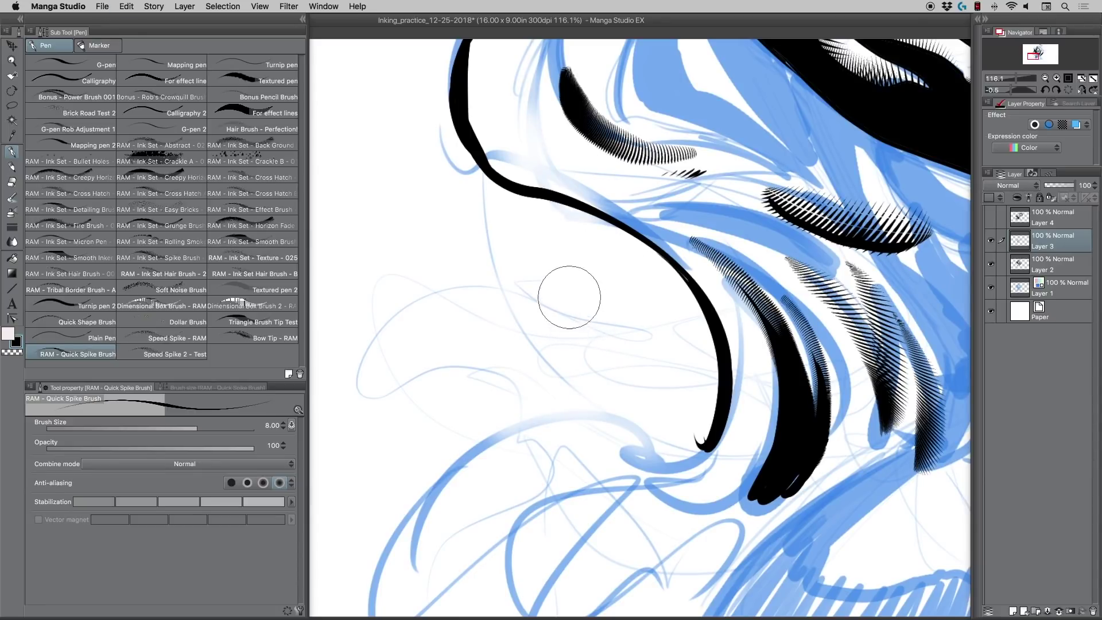
Reduce the brush size to 5 and draw a short row of four downward spikes in the blank area beside the cape outline, undoing a stray one
key("bracketleft")
key("bracketleft")
key("bracketleft")
mouse_move(575, 299)
left_mouse_down()
mouse_move(580, 341)
mouse_move(592, 339)
left_mouse_up()
mouse_move(598, 289)
left_mouse_down()
mouse_move(600, 338)
mouse_move(611, 338)
left_mouse_up()
left_click_drag(618, 289, 625, 409)
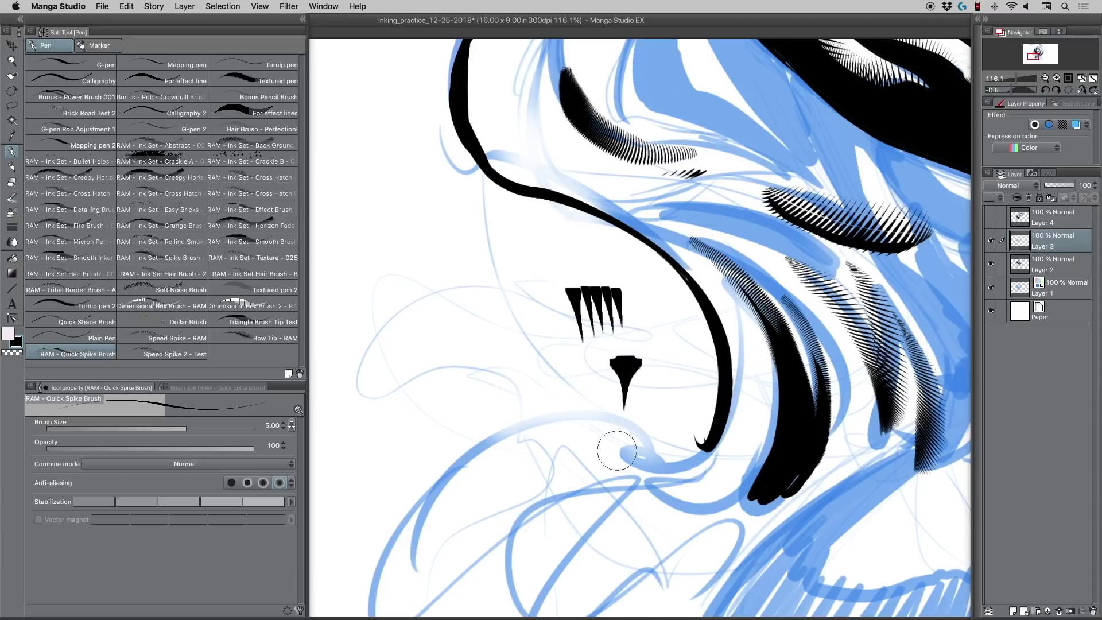
key("ctrl+z")
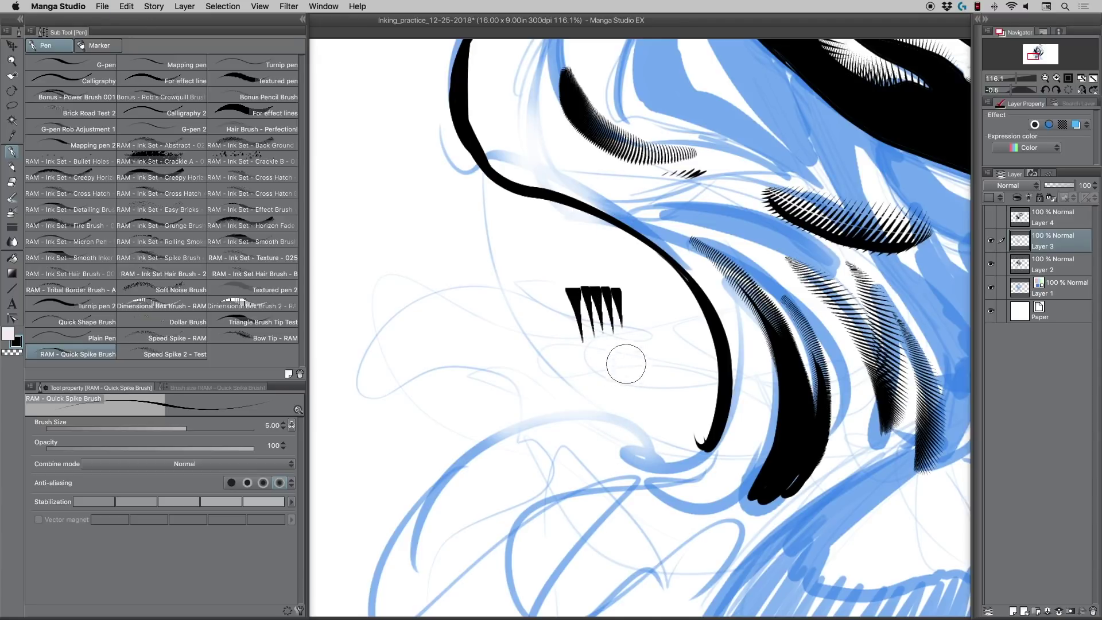
Draw a curved fan of RAM - Quick Spike Brush spikes below the short row, extending it to both sides
left_click_drag(625, 361, 633, 409)
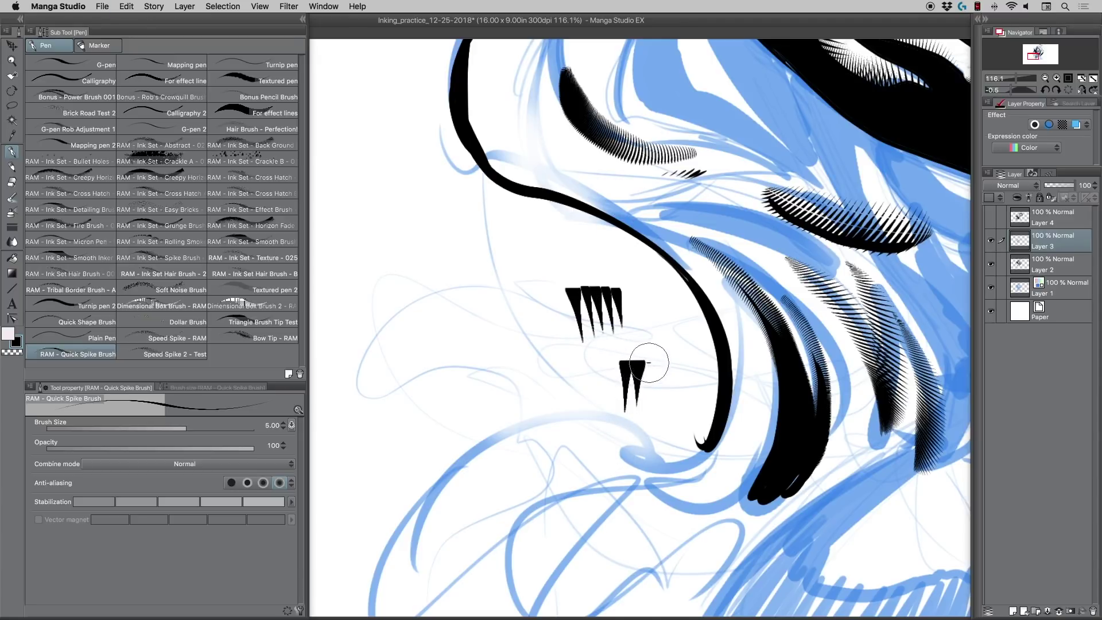
mouse_move(648, 362)
left_mouse_down()
mouse_move(650, 415)
mouse_move(659, 365)
mouse_move(646, 440)
mouse_move(667, 368)
mouse_move(653, 434)
mouse_move(673, 372)
mouse_move(664, 430)
mouse_move(681, 374)
mouse_move(686, 405)
left_mouse_up()
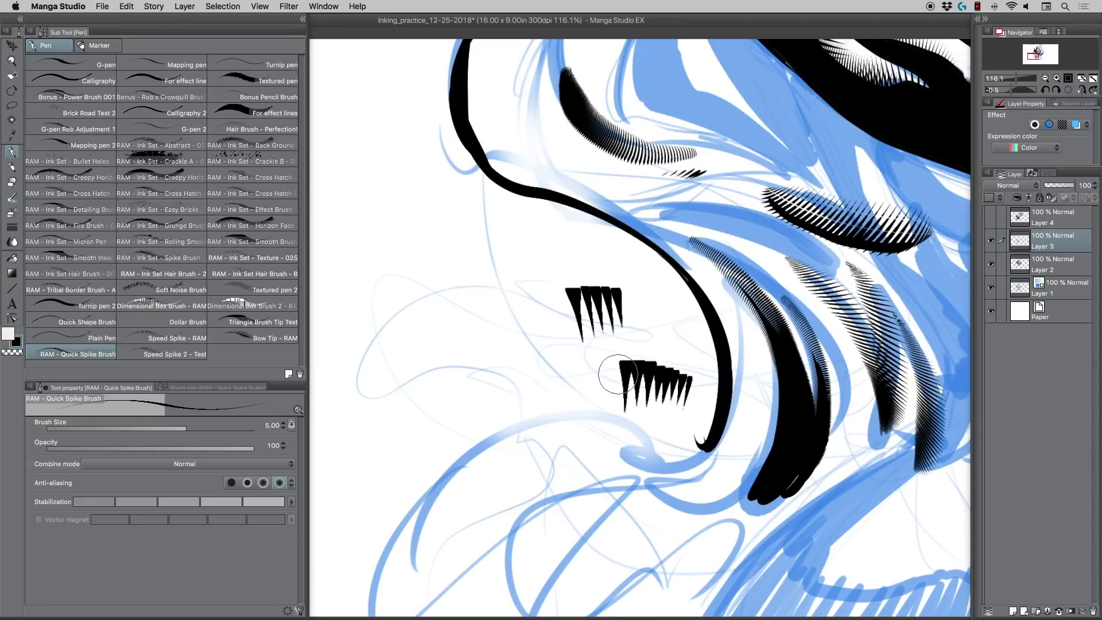
mouse_move(612, 362)
left_mouse_down()
mouse_move(608, 422)
mouse_move(601, 368)
mouse_move(609, 417)
mouse_move(590, 371)
mouse_move(601, 410)
mouse_move(579, 377)
mouse_move(590, 438)
mouse_move(566, 380)
mouse_move(583, 415)
left_mouse_up()
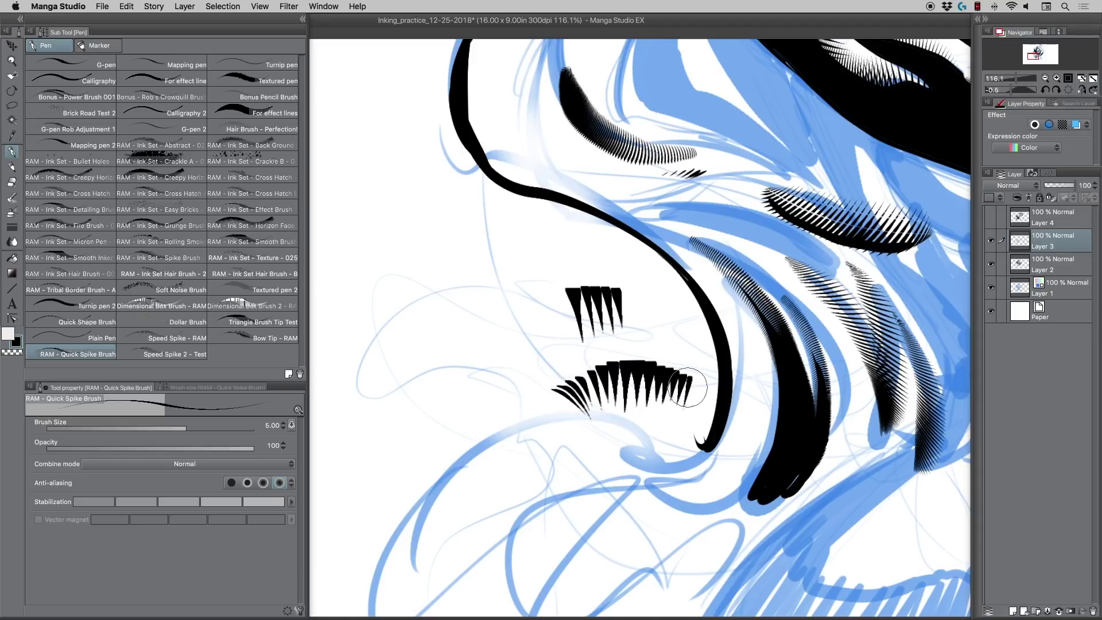
left_click_drag(693, 383, 696, 415)
Select the G-pen and draw a row of five tapered round-ended spikes beside the Quick Spike rows for comparison
left_click(80, 63)
left_click_drag(523, 323, 532, 366)
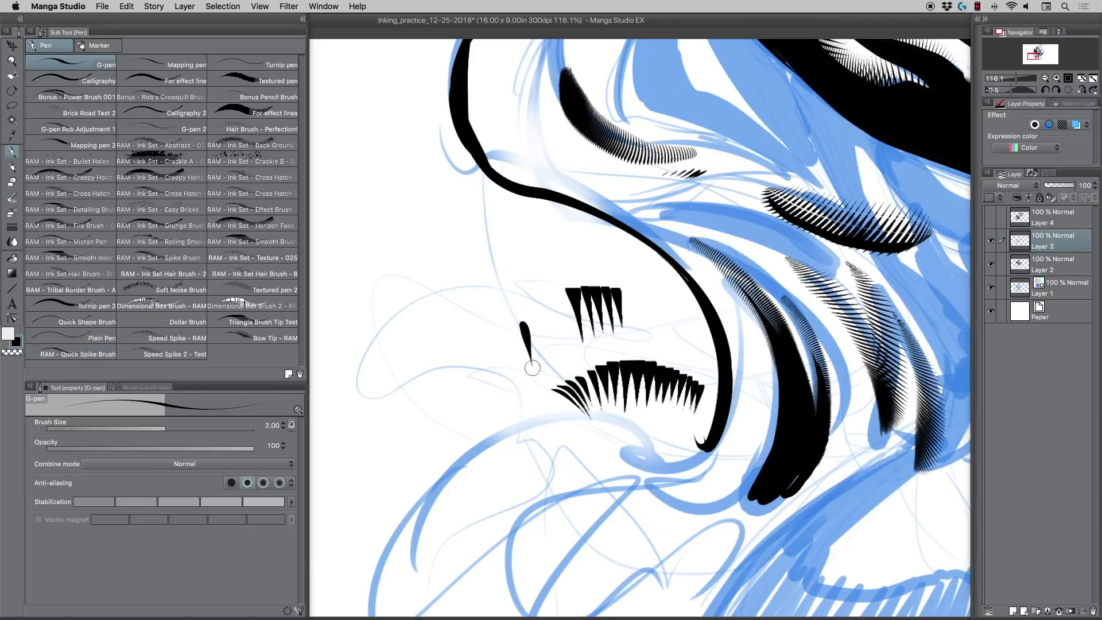
mouse_move(513, 325)
left_mouse_down()
mouse_move(523, 366)
mouse_move(507, 375)
left_mouse_up()
left_click_drag(485, 338, 495, 371)
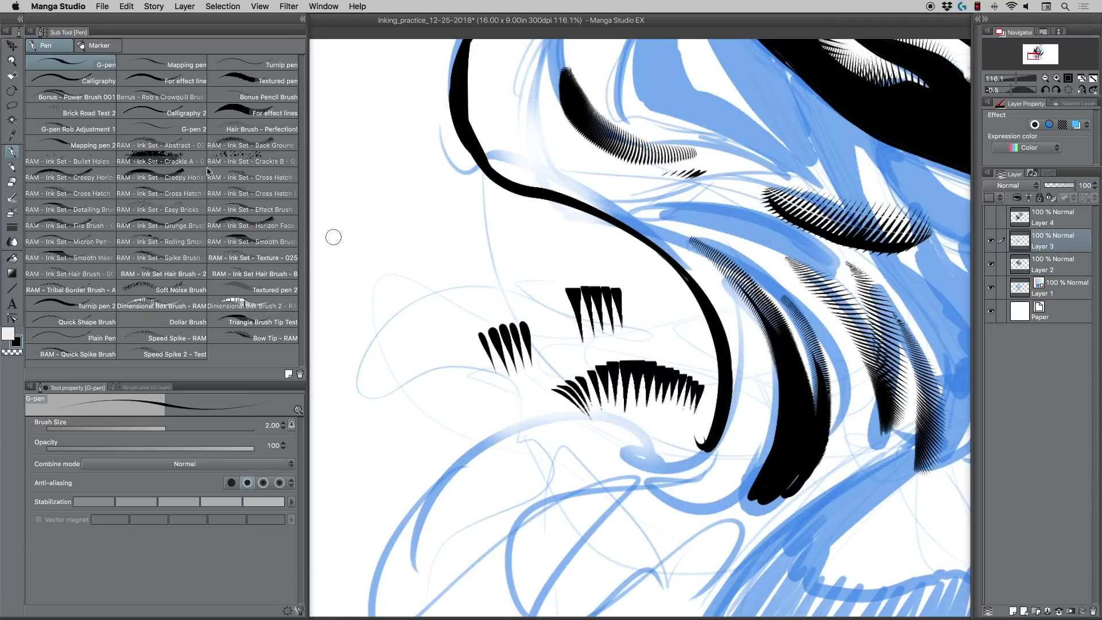
Zoom out to 56.8% and look over the whole figure with its spike and hatching strokes
left_click(12, 60)
scroll(591, 256, "down", 5)
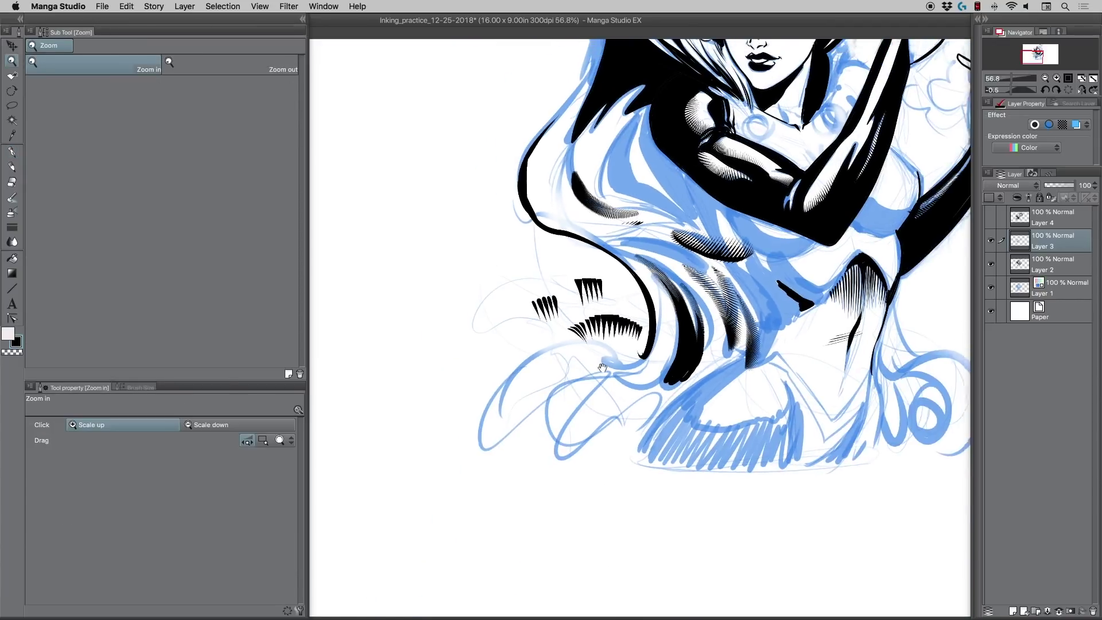
left_click_drag(567, 204, 648, 351)
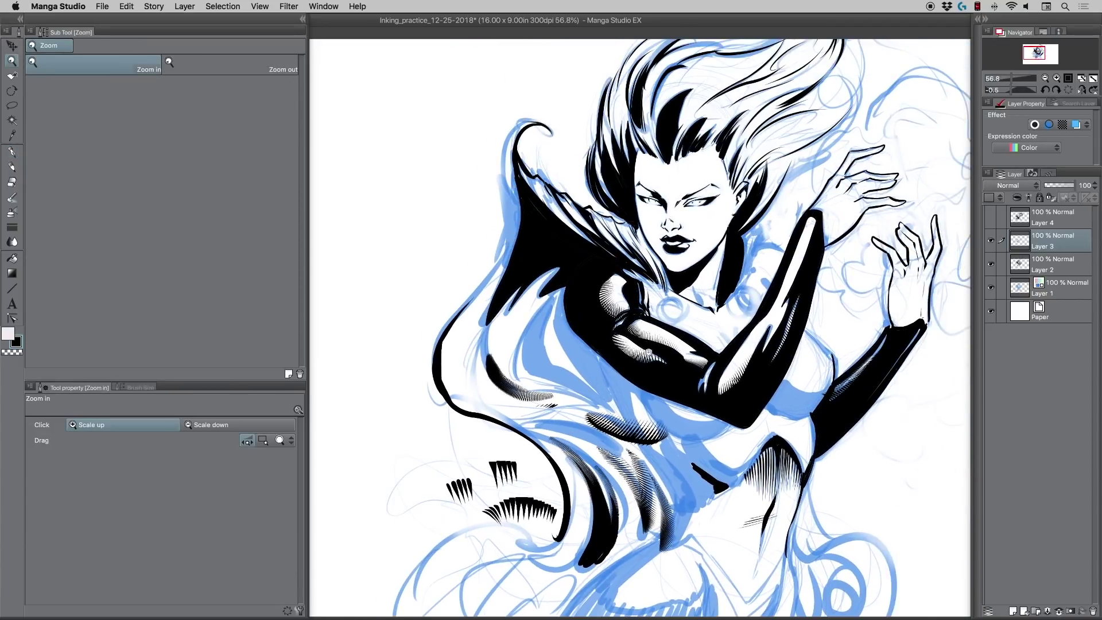
Hide Layer 3 with the practice strokes and show Layer 4 with the finished inks of the figure and energy burst
left_click(990, 242)
left_click(990, 262)
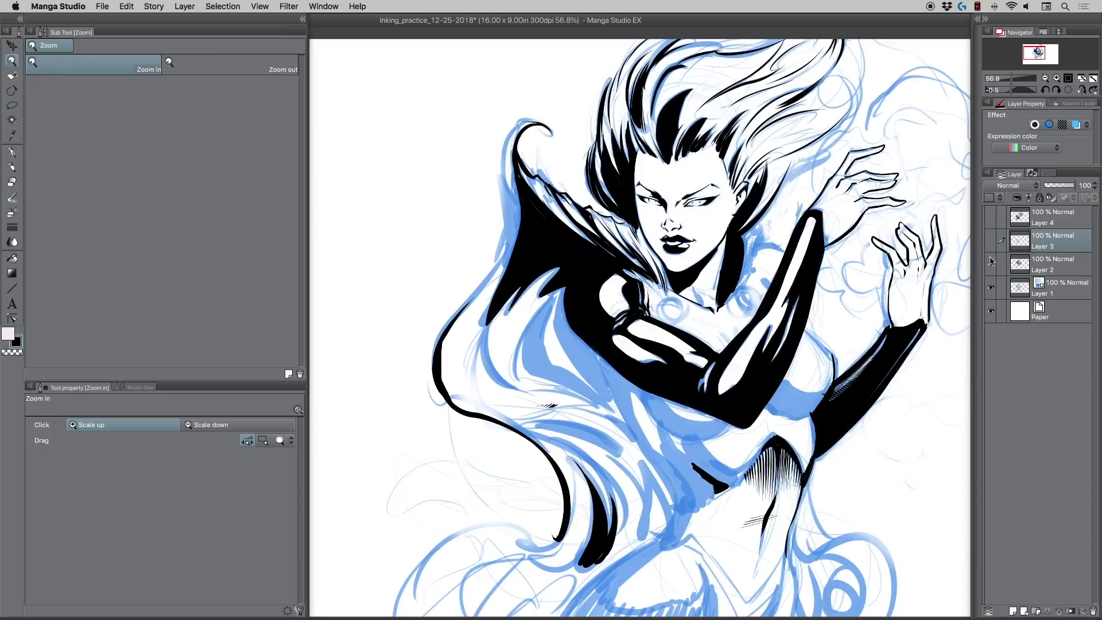
left_click(989, 219)
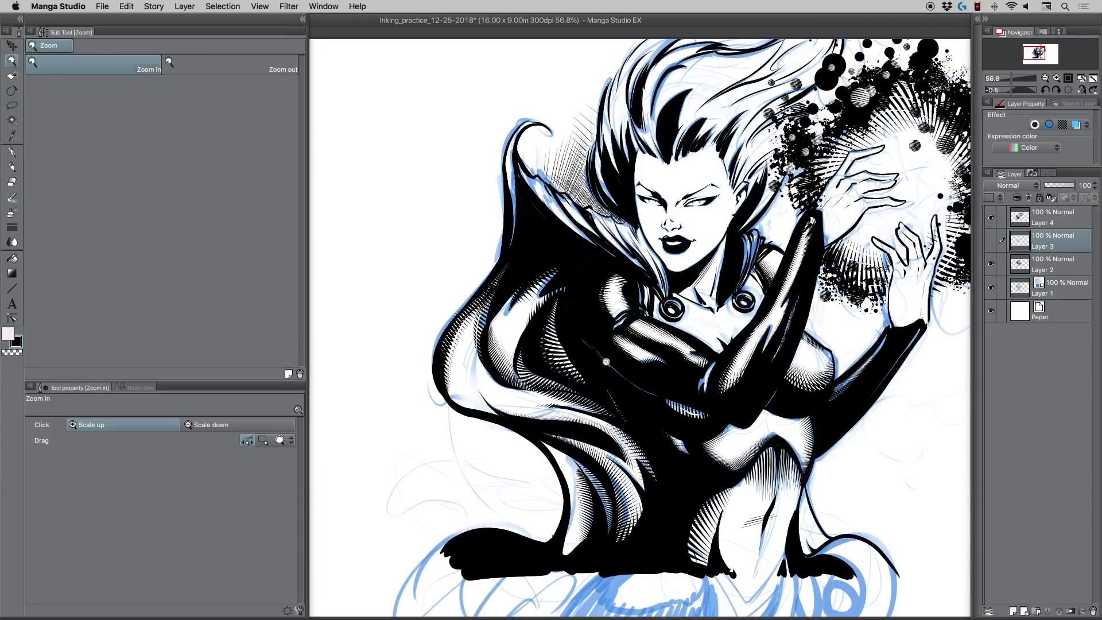
left_click_drag(606, 361, 543, 388)
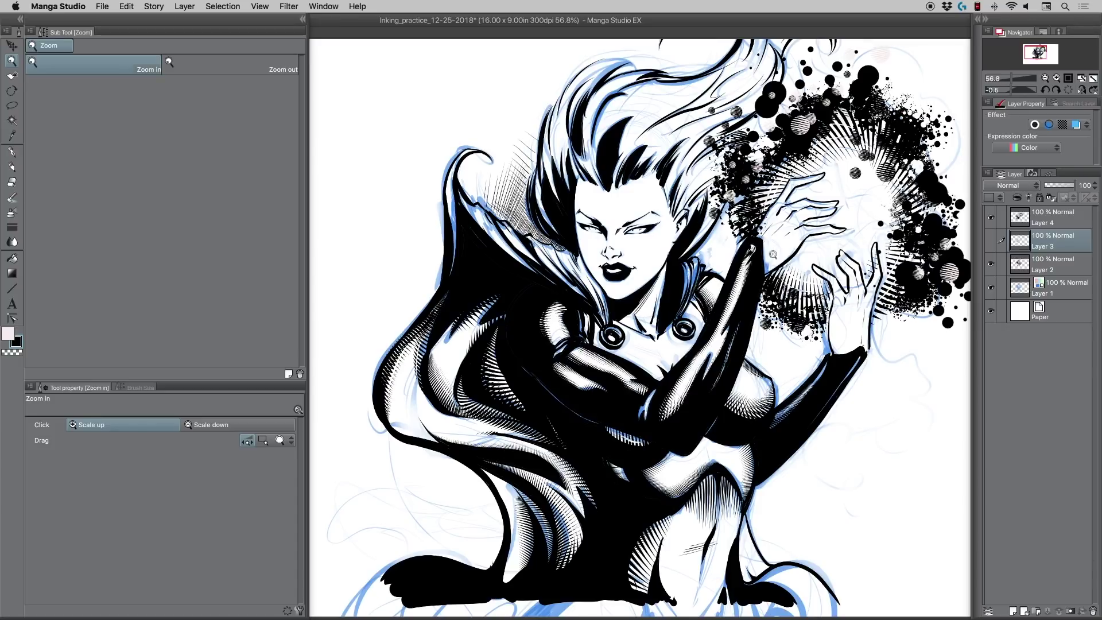
Add a new layer above Layer 3 and try a Speed Spike - RAM stroke in the blank area below the raised forearm, undoing it
left_click(14, 151)
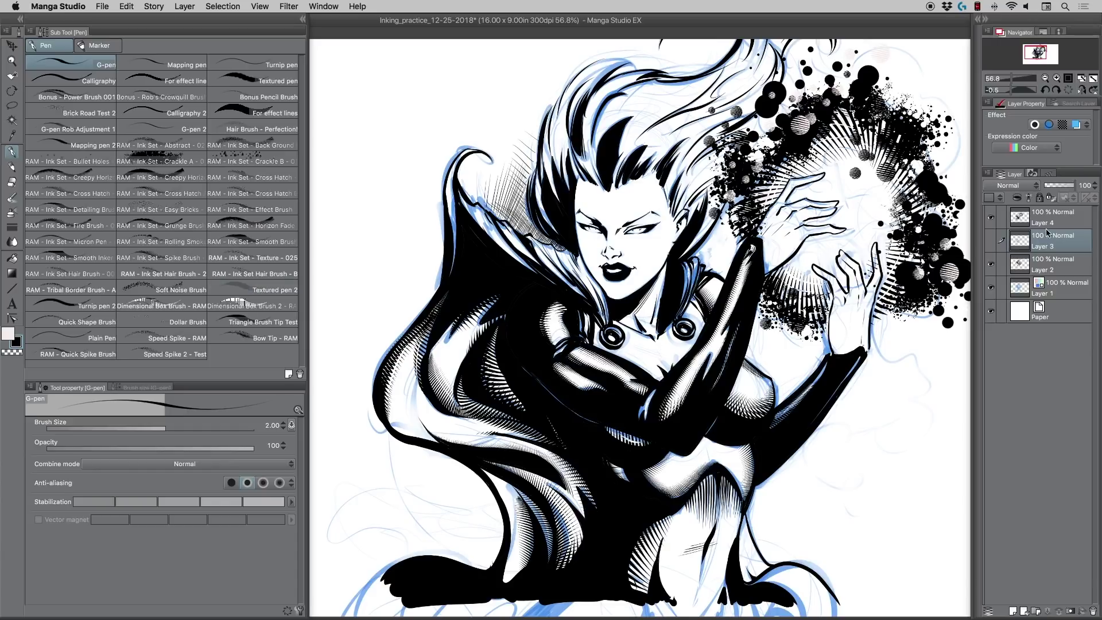
left_click(1012, 611)
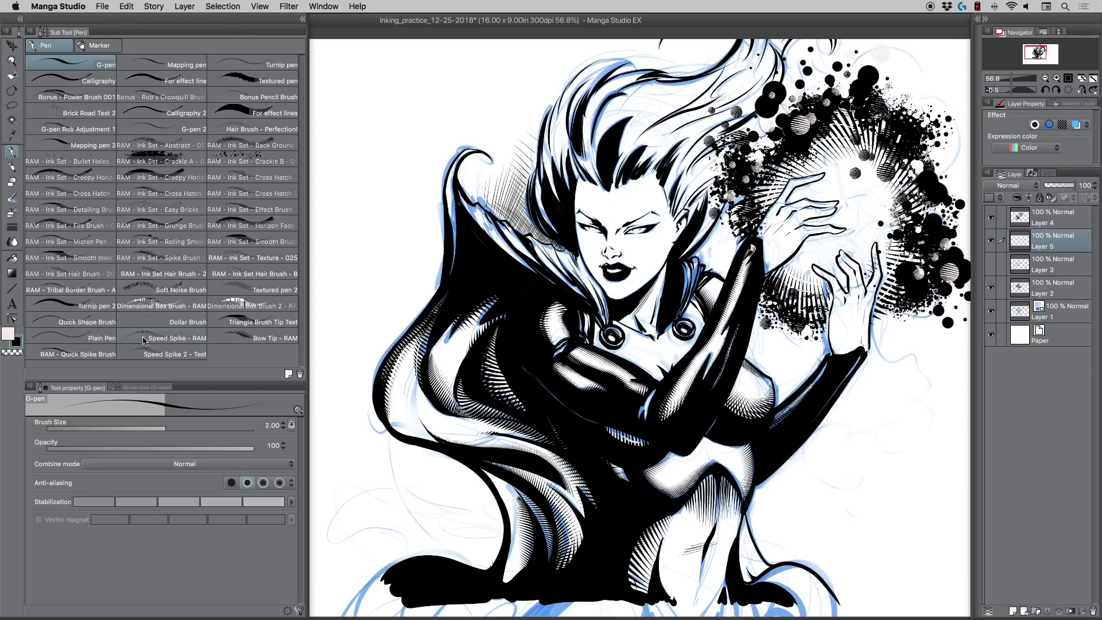
left_click(177, 332)
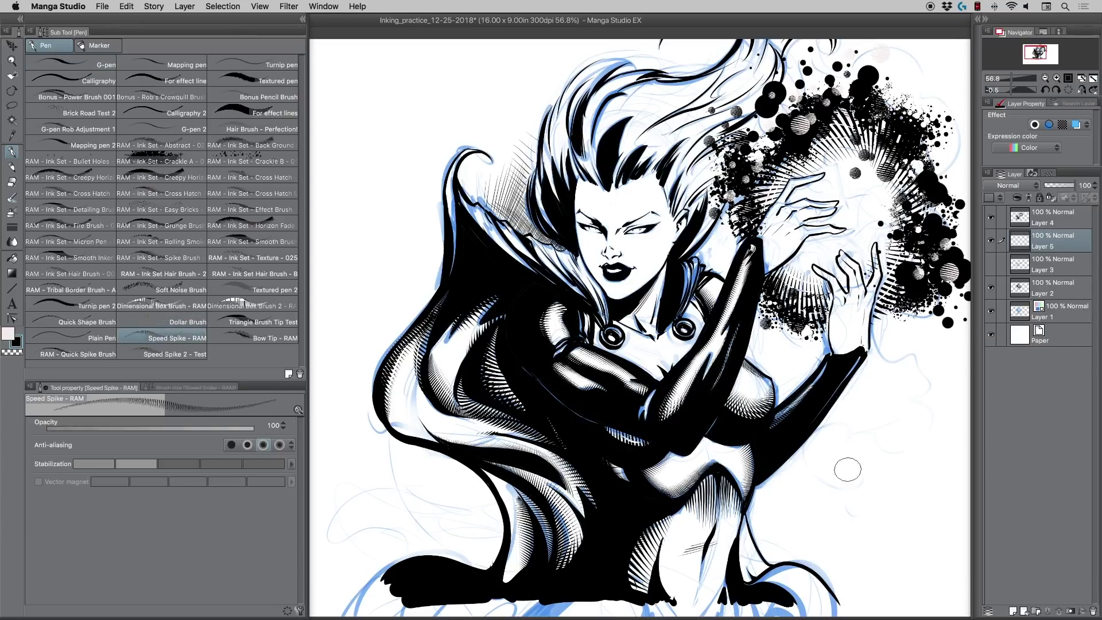
mouse_move(848, 459)
left_mouse_down()
mouse_move(846, 567)
mouse_move(818, 476)
left_mouse_up()
key("super+z")
Draw a large ring of spikes with the Cross Hatch - Lean Left - 006 brush at size 17 below the raised forearm, undoing the trial rings
left_click(239, 334)
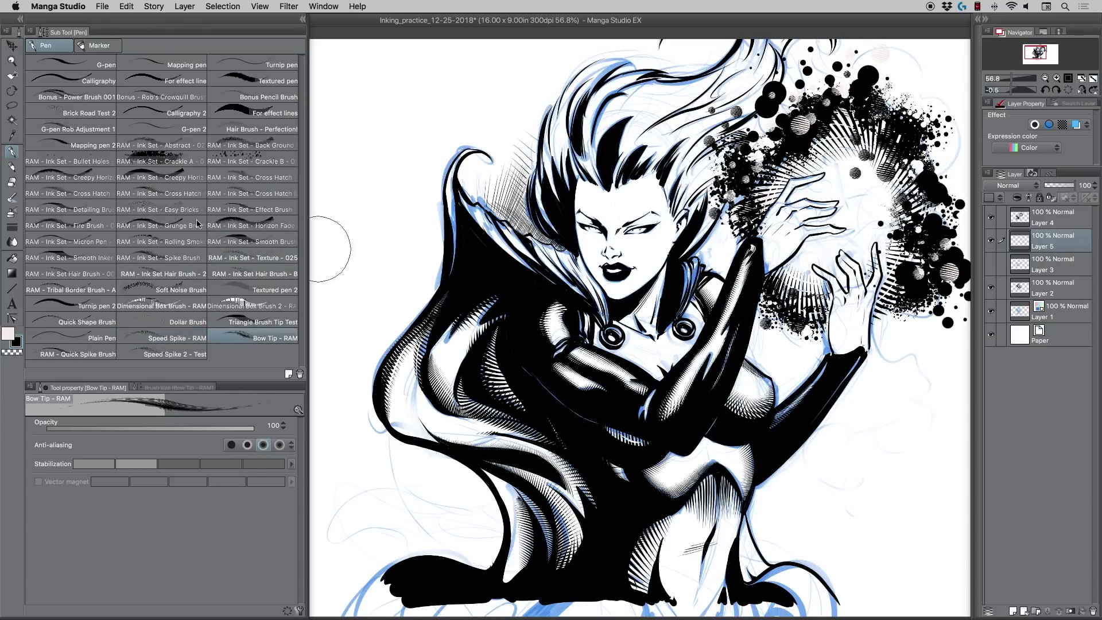
left_click(219, 179)
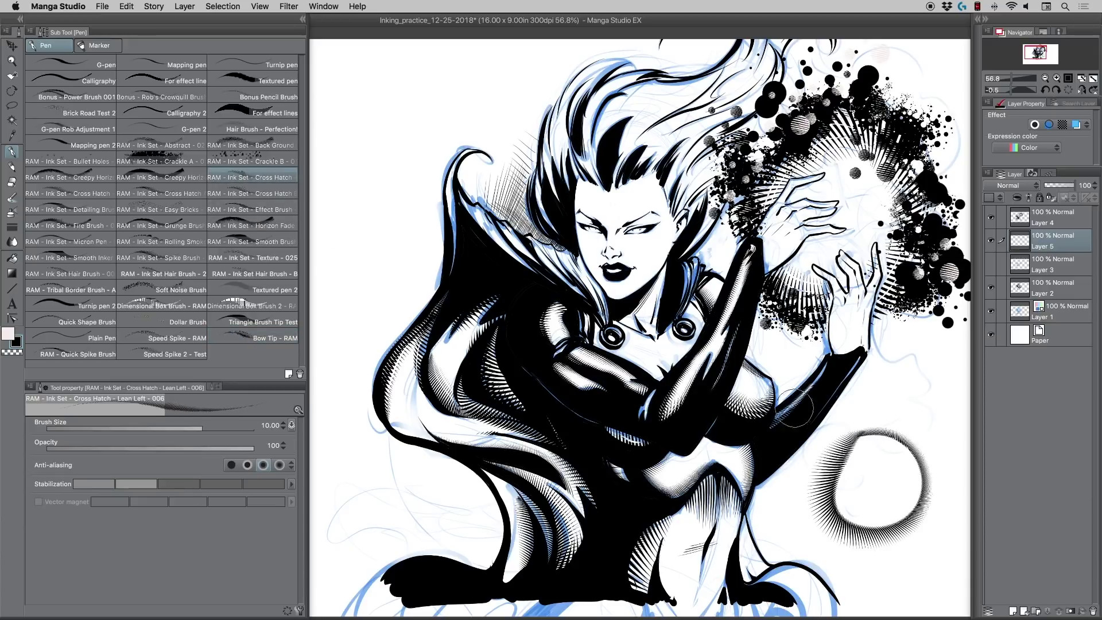
key("bracketright")
key("bracketright")
key("bracketright")
mouse_move(832, 456)
left_mouse_down()
mouse_move(892, 446)
mouse_move(886, 547)
mouse_move(825, 459)
mouse_move(840, 446)
mouse_move(920, 470)
mouse_move(839, 548)
mouse_move(814, 459)
left_mouse_up()
key("super+z")
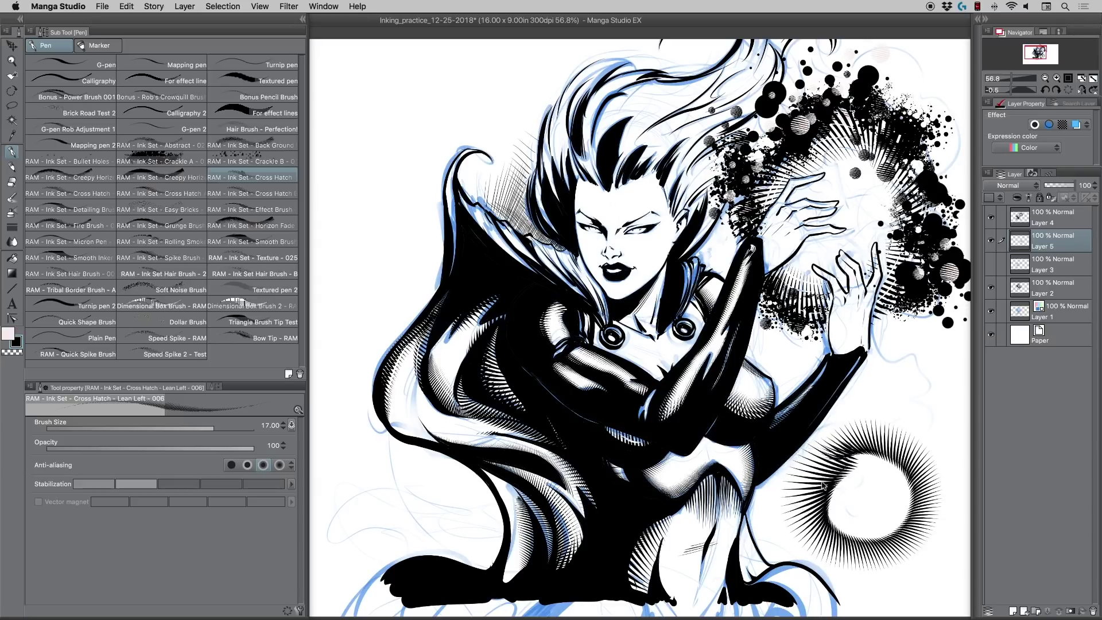
key("super+z")
mouse_move(811, 480)
left_mouse_down()
mouse_move(947, 550)
mouse_move(803, 476)
left_mouse_up()
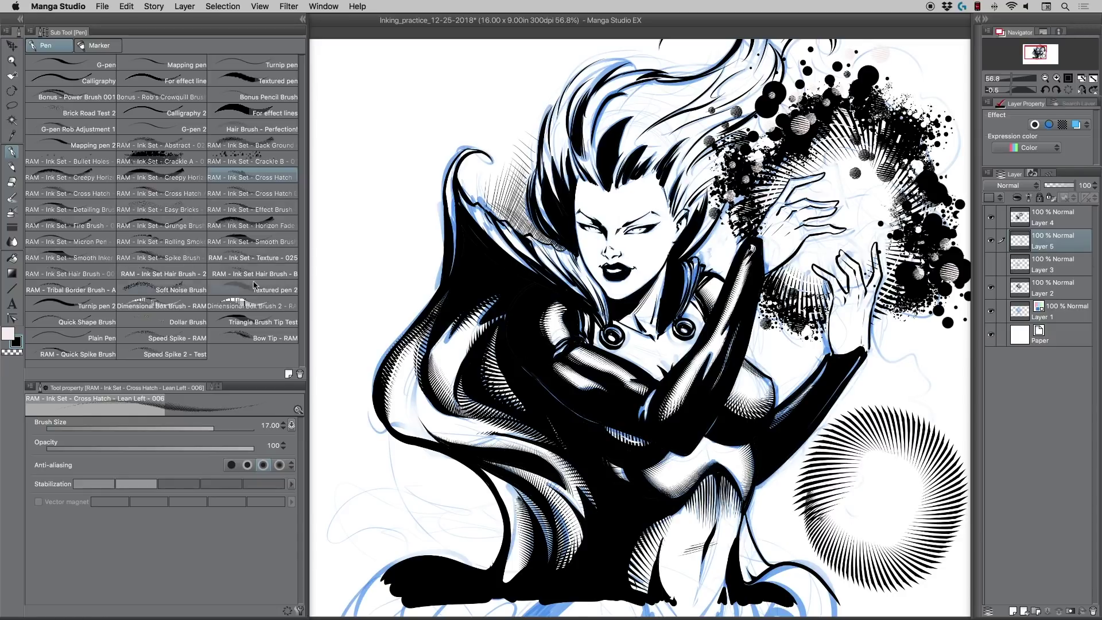
Carve spikes into the ring's inner left edge using transparent color and the RAM - Quick Spike Brush at size 5
left_click(11, 351)
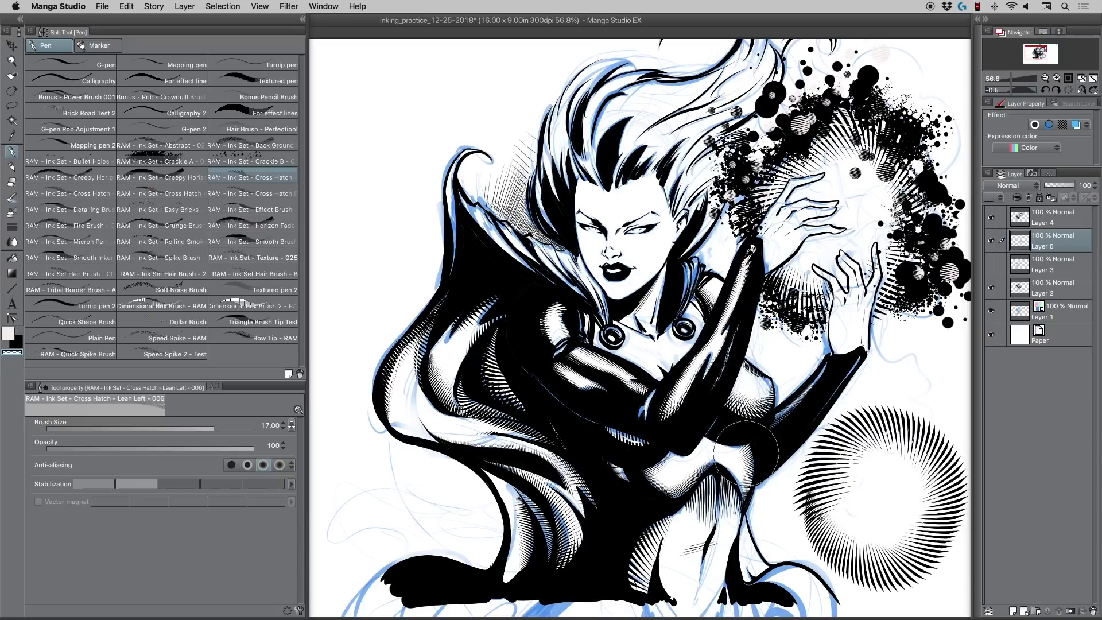
left_click(94, 355)
left_click_drag(837, 486, 872, 429)
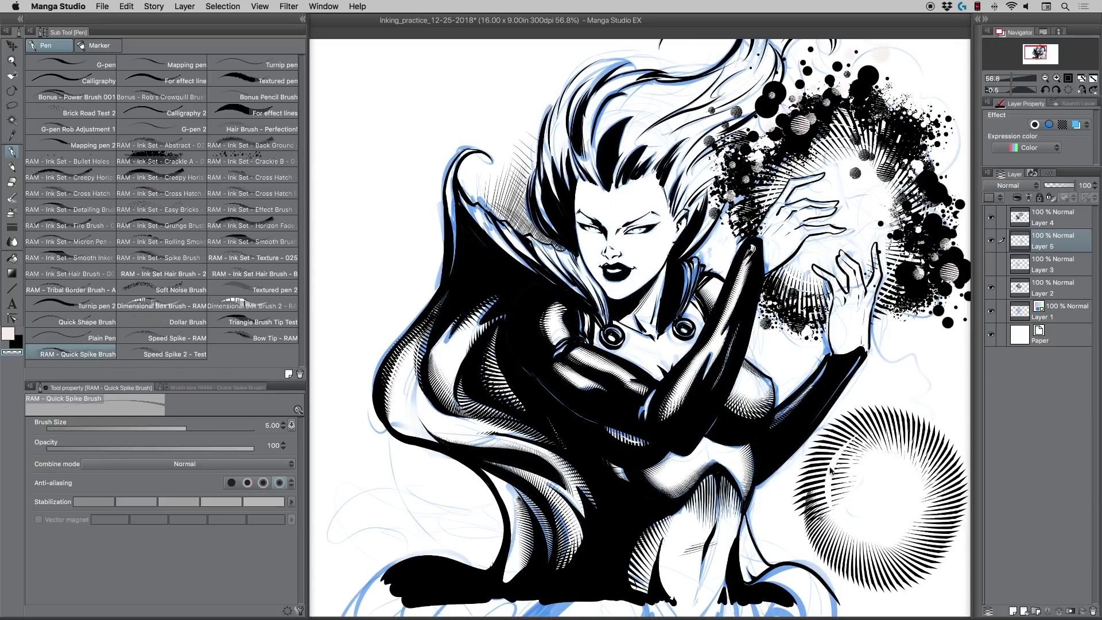